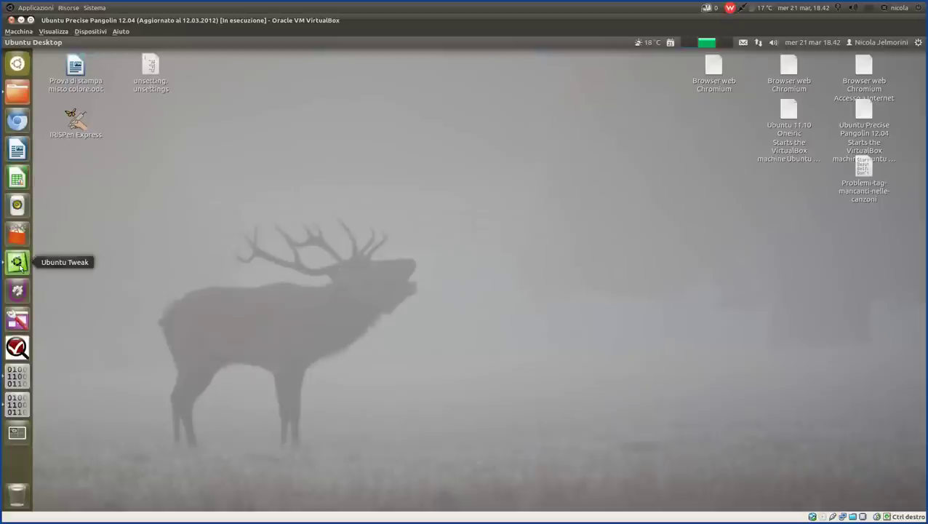
Step: Open Ubuntu Tweak's Computer Janitor and scan all Sistema categories for items that can be cleaned
left_click(20, 267)
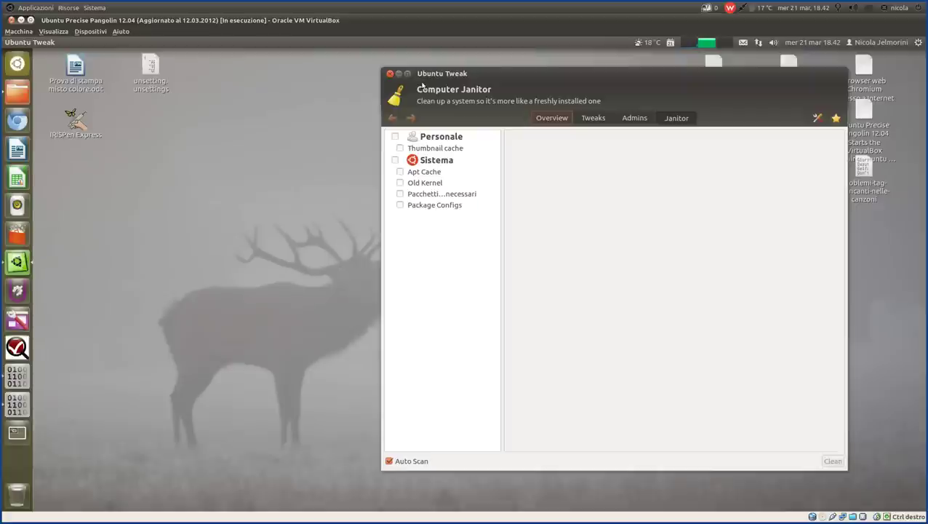
left_click_drag(543, 75, 509, 76)
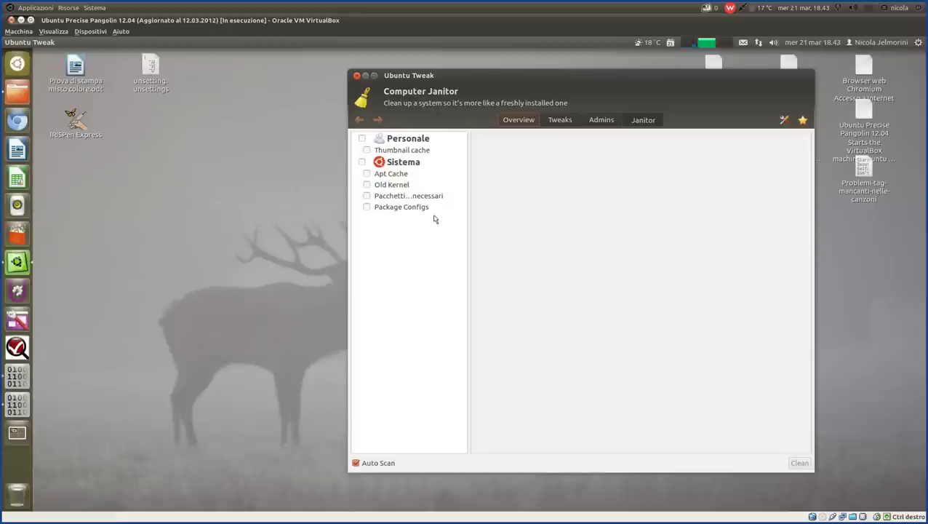
left_click(363, 162)
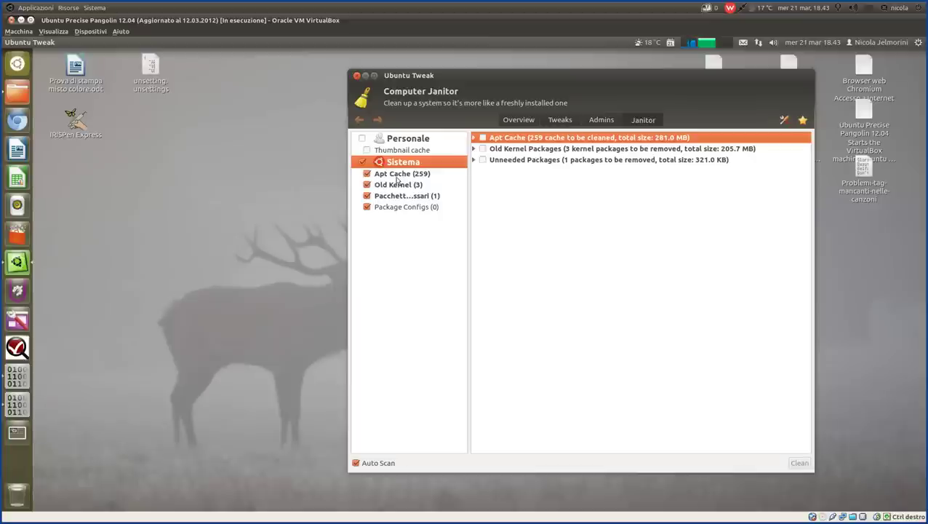
Step: Examine the items found under Apt Cache, Old Kernel, Unneeded Packages and Package Configs
left_click(396, 178)
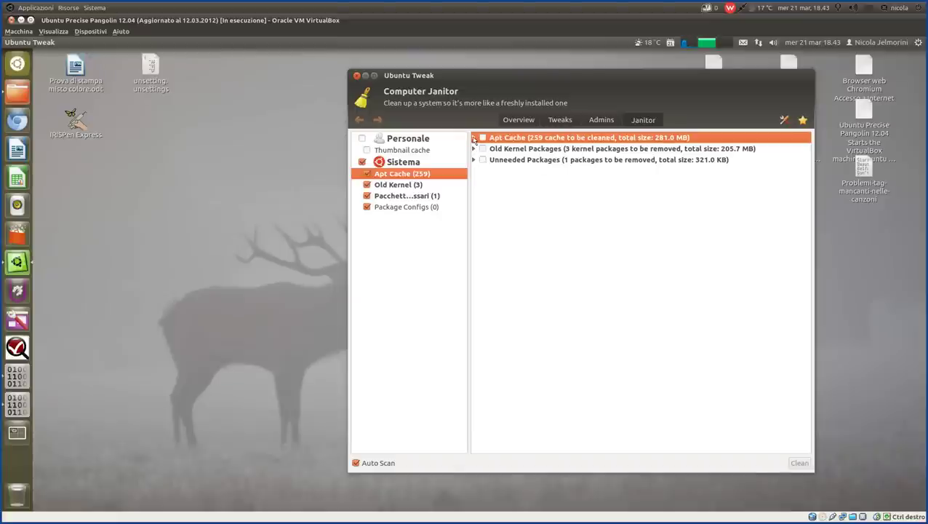
left_click(474, 138)
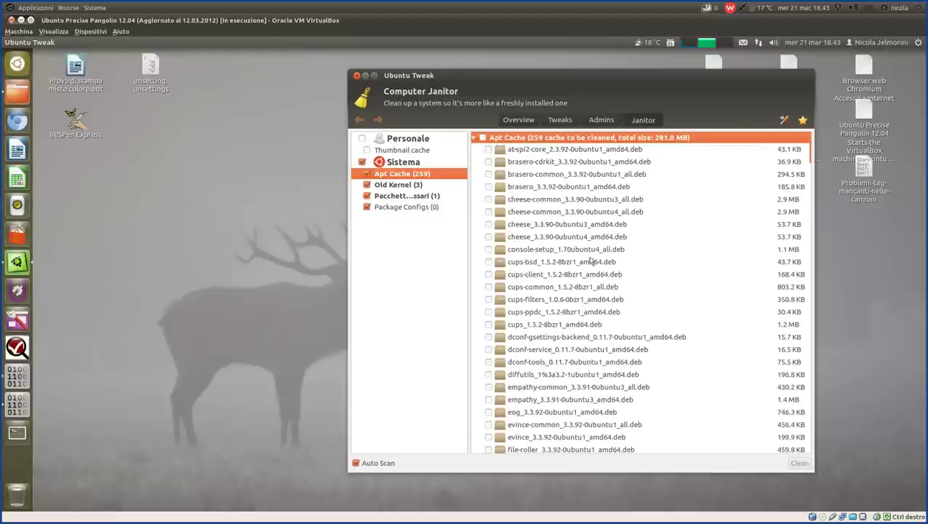
left_click_drag(813, 164, 796, 147)
left_click(474, 138)
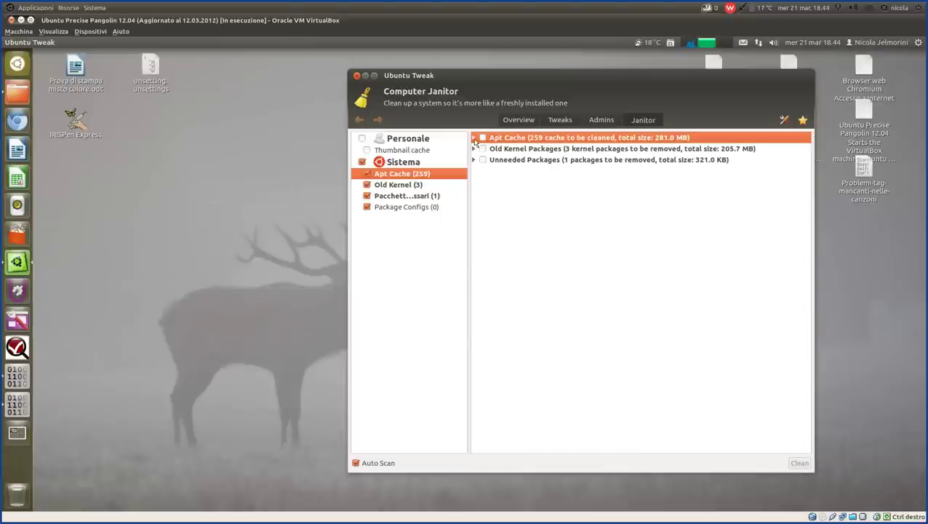
left_click(385, 186)
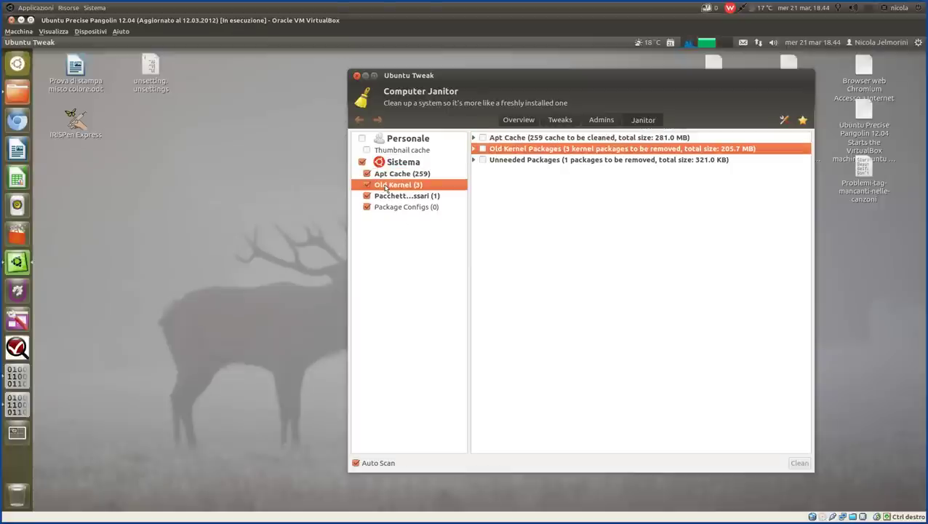
left_click(474, 149)
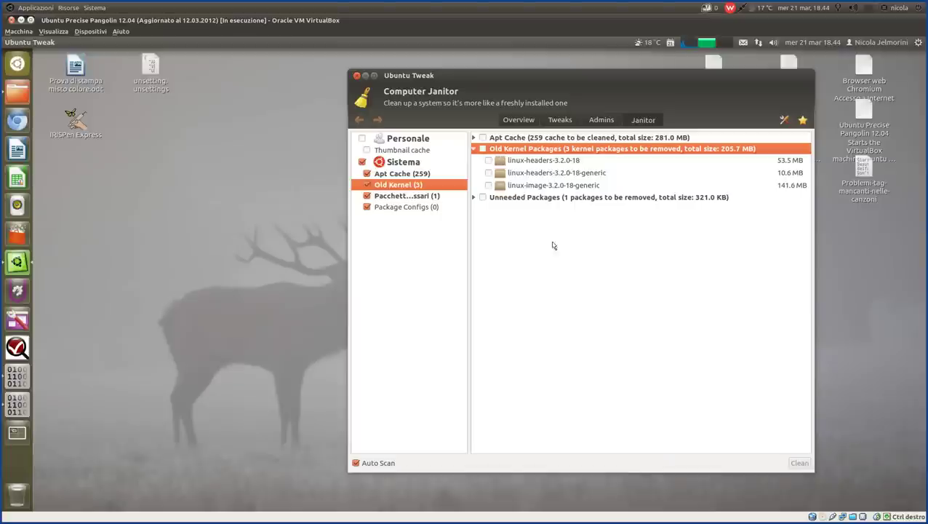
left_click(386, 197)
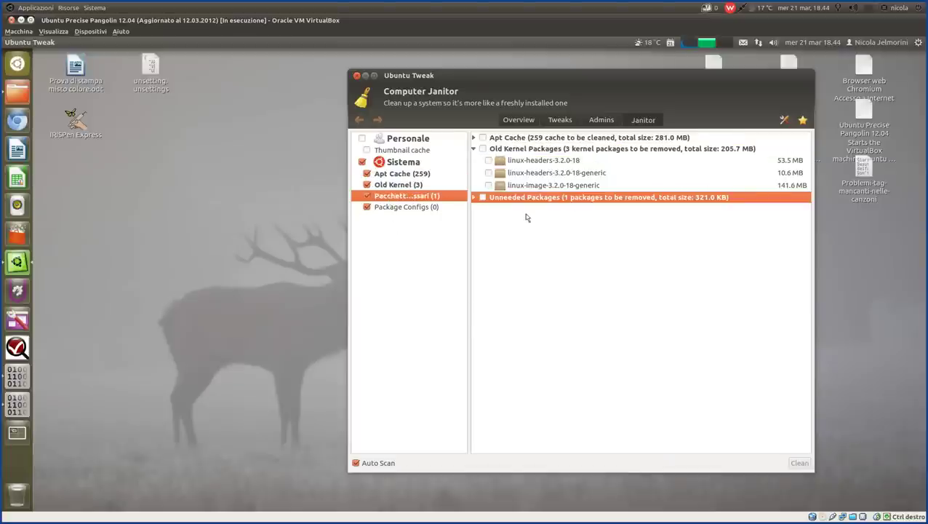
left_click(475, 198)
left_click(474, 149)
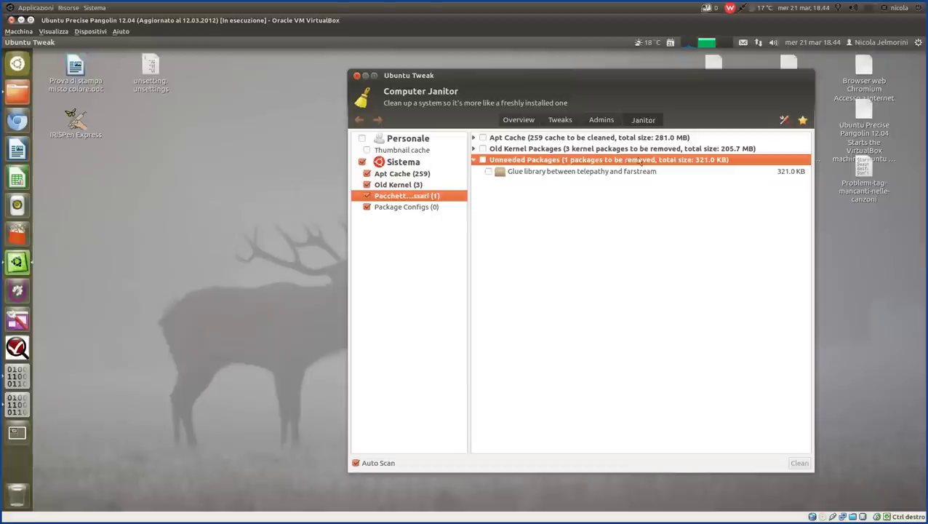
left_click(405, 209)
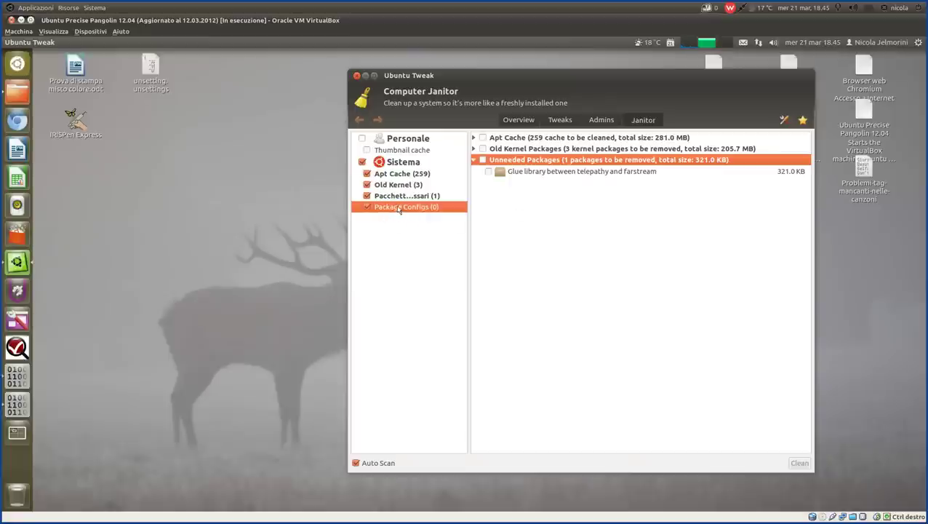
Step: Mark all Apt Cache, Old Kernel Packages and Unneeded Packages results for cleaning
left_click(401, 164)
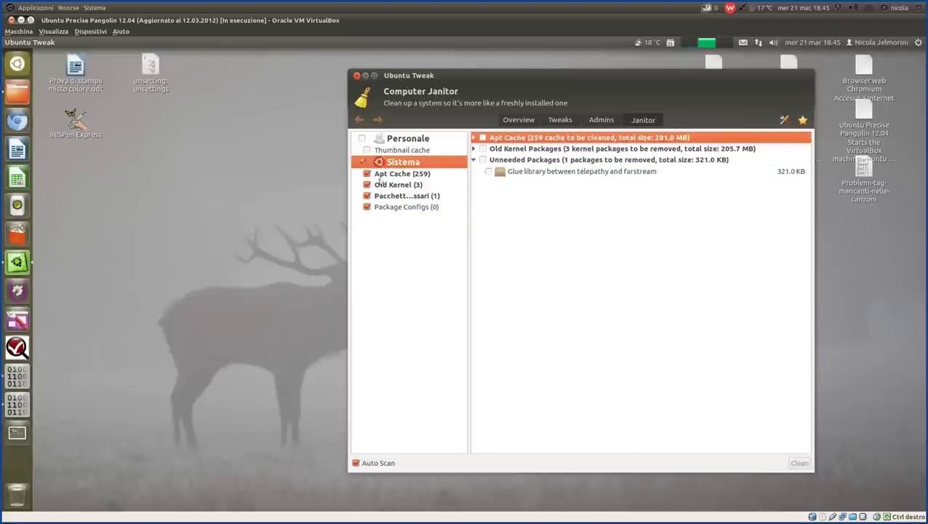
left_click(483, 138)
left_click(483, 149)
left_click(483, 160)
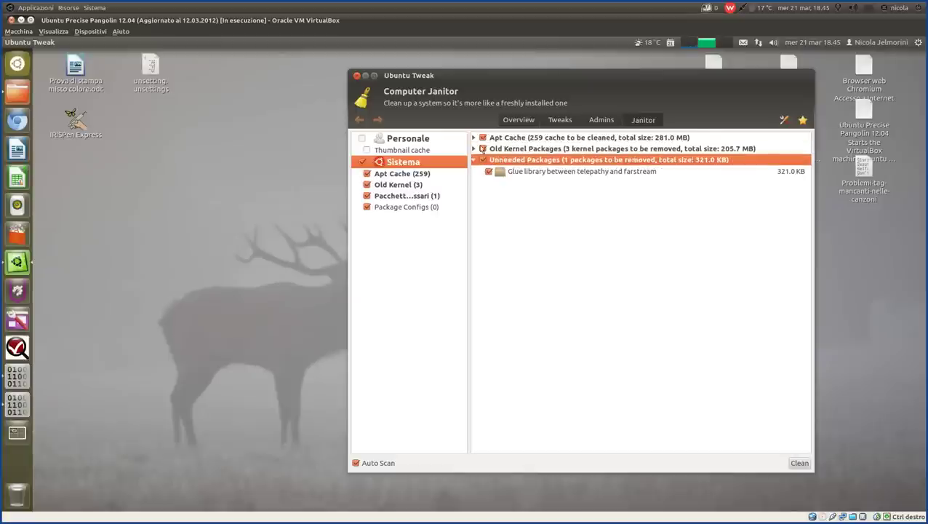
Step: Clean the marked system items, entering the account password at each authentication request
left_click(805, 466)
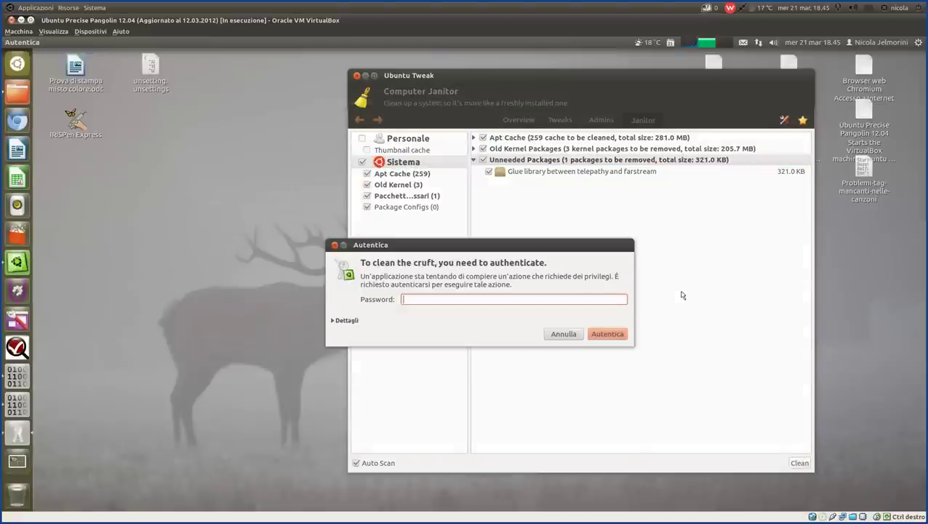
type("••••")
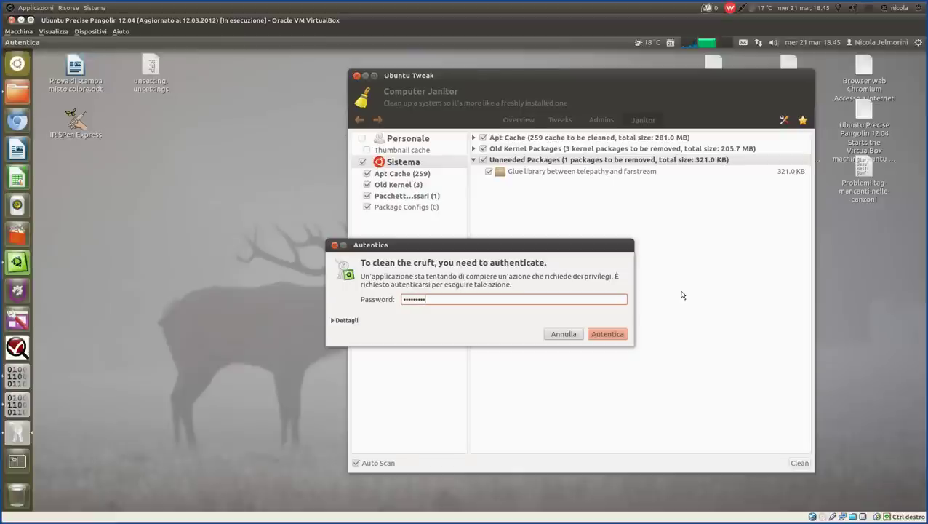
key("Return")
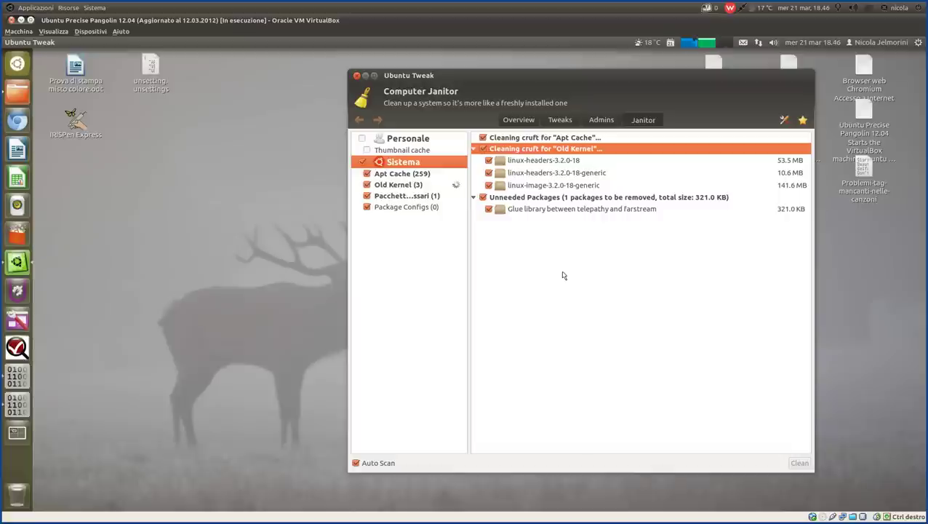
type("*********")
key("Return")
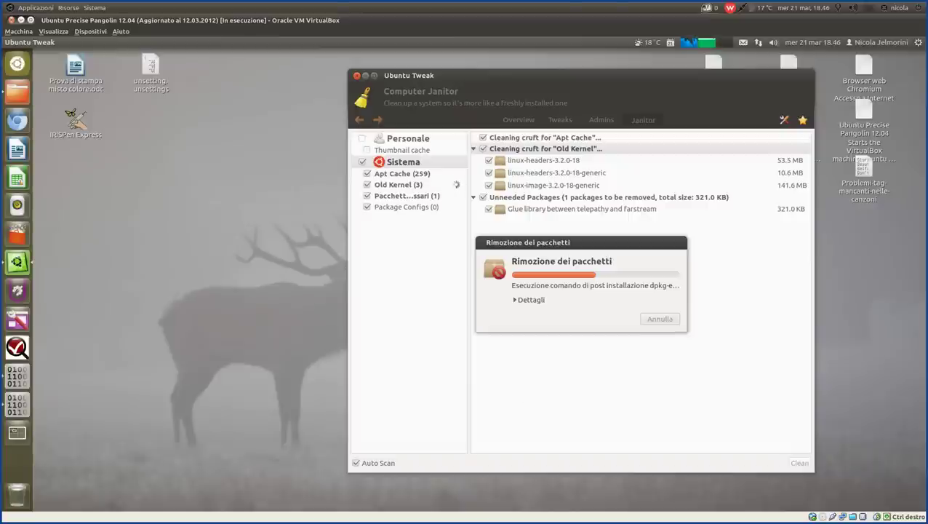
Step: Show the detailed output of the package removal while it runs
mouse_move(522, 502)
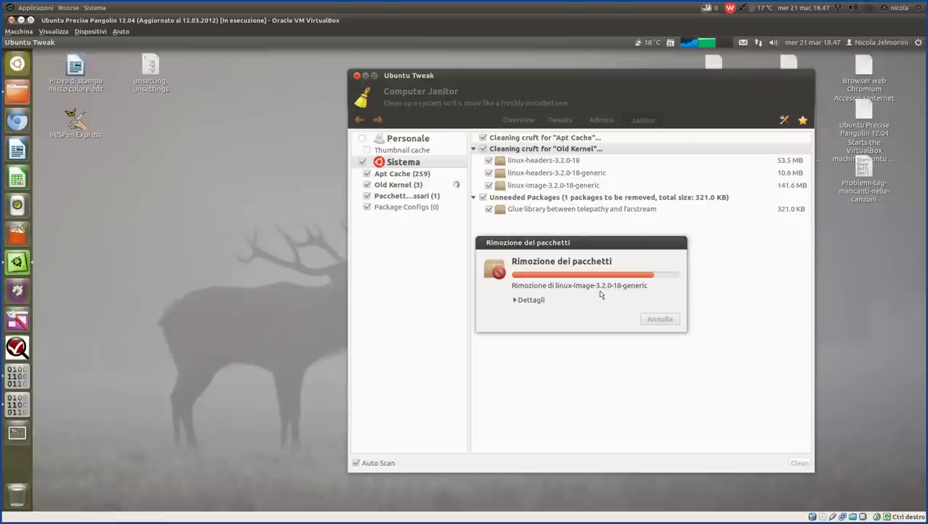
left_click(516, 301)
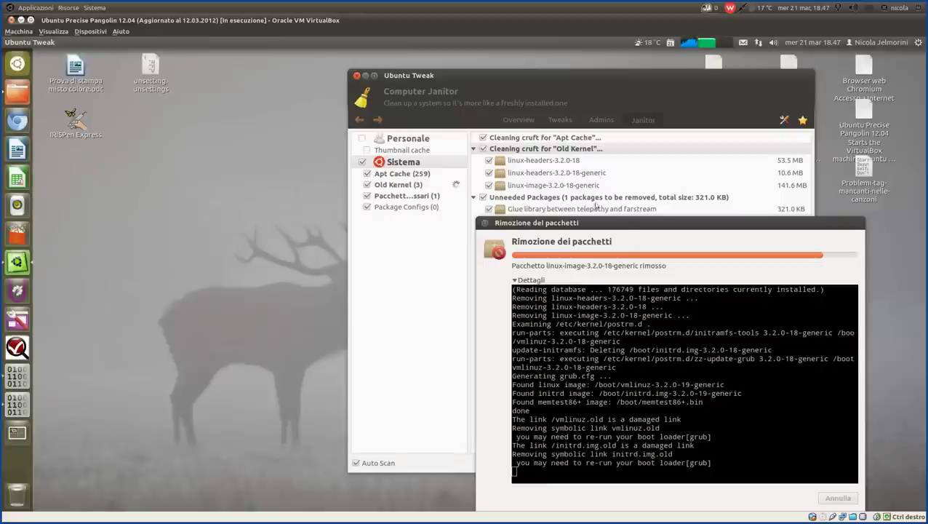
left_click_drag(581, 194, 566, 207)
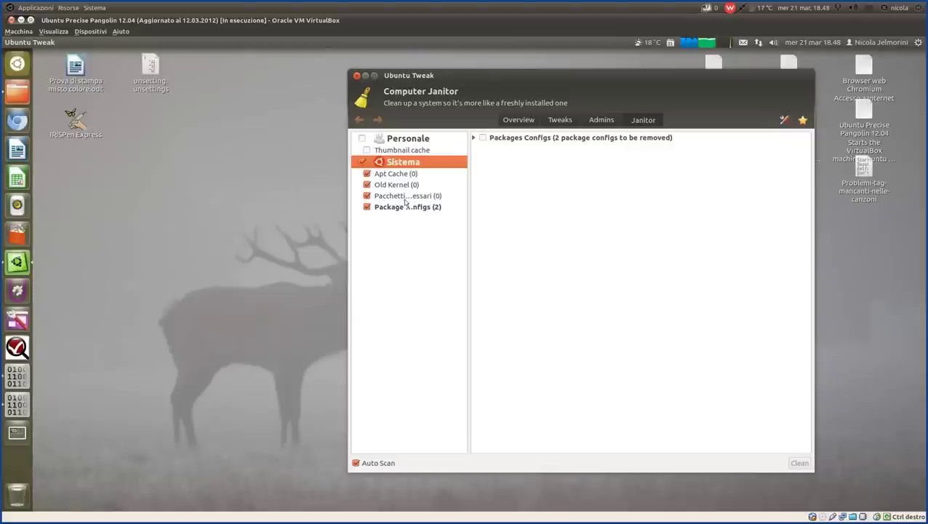
Step: Mark all leftover Packages Configs entries and clean them
left_click(474, 137)
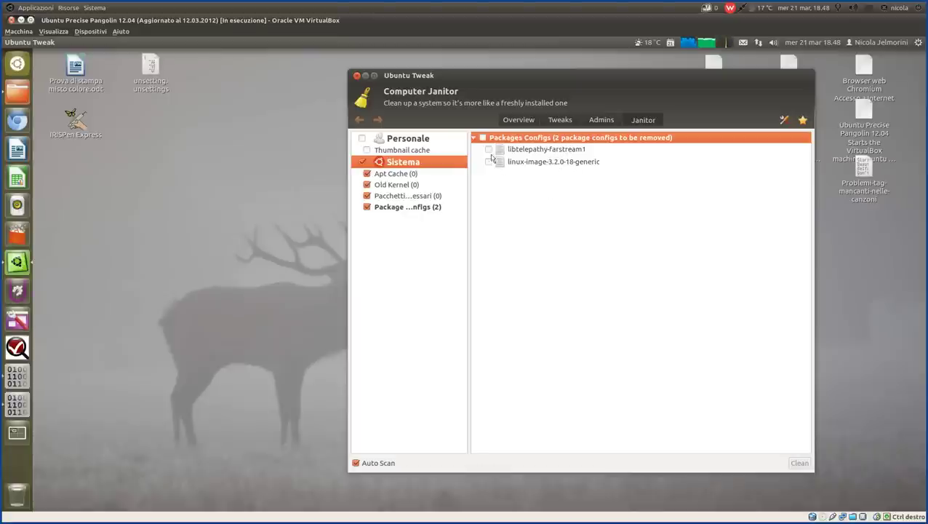
left_click(482, 138)
left_click(800, 463)
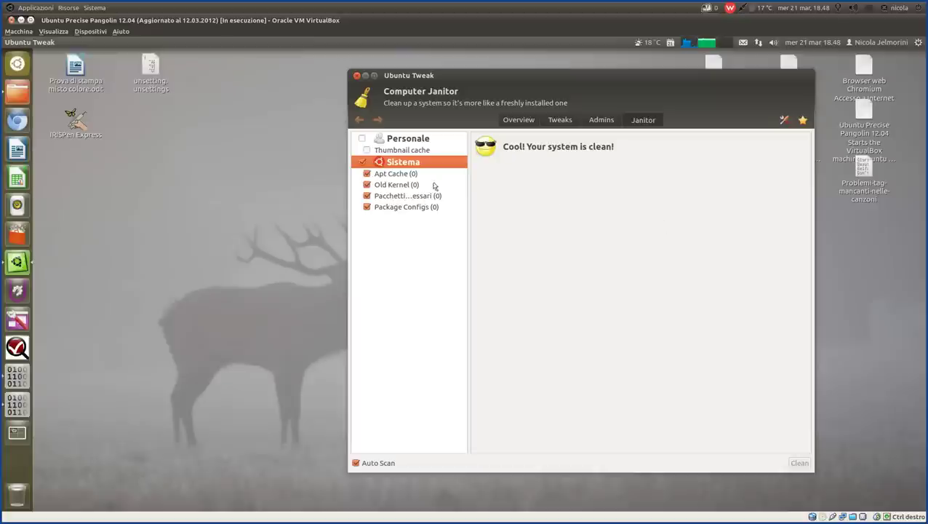
Step: Minimise Ubuntu Tweak and switch to BleachBit with its list of cleaners
left_click(366, 77)
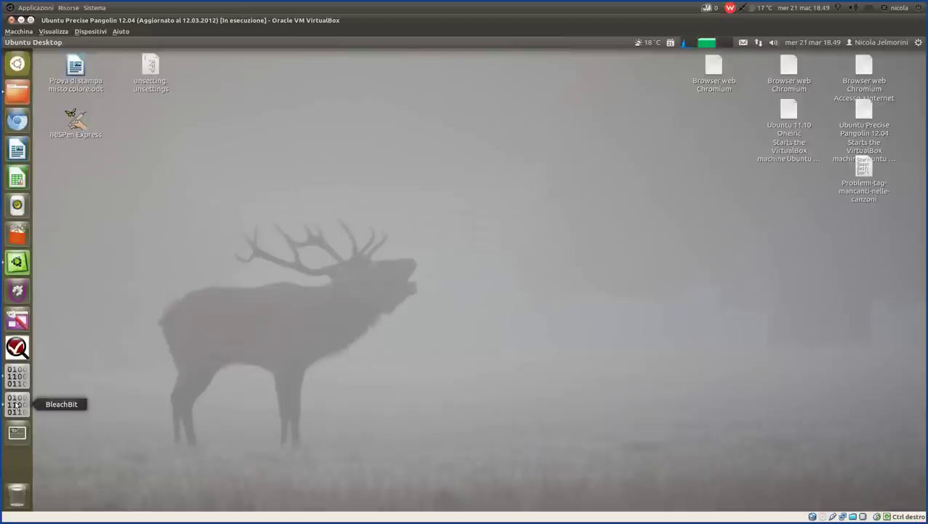
left_click(16, 405)
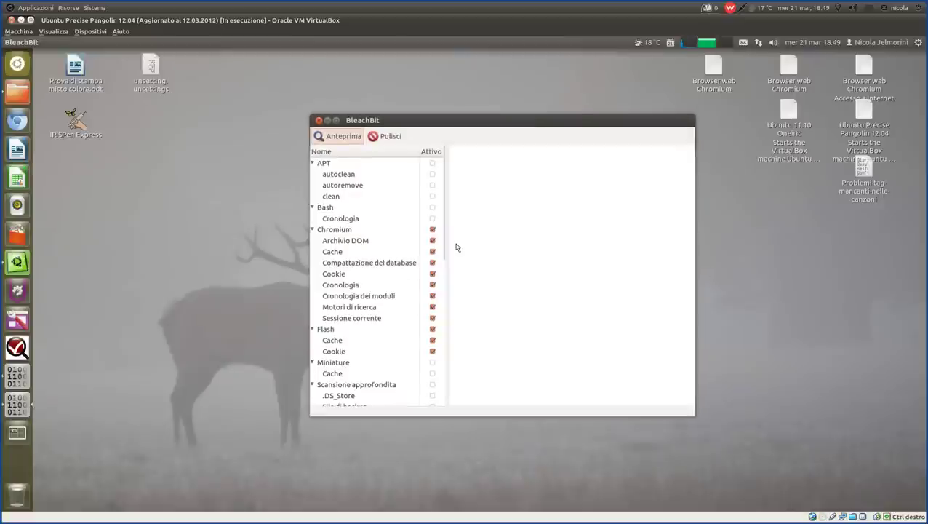
mouse_move(447, 213)
mouse_move(444, 174)
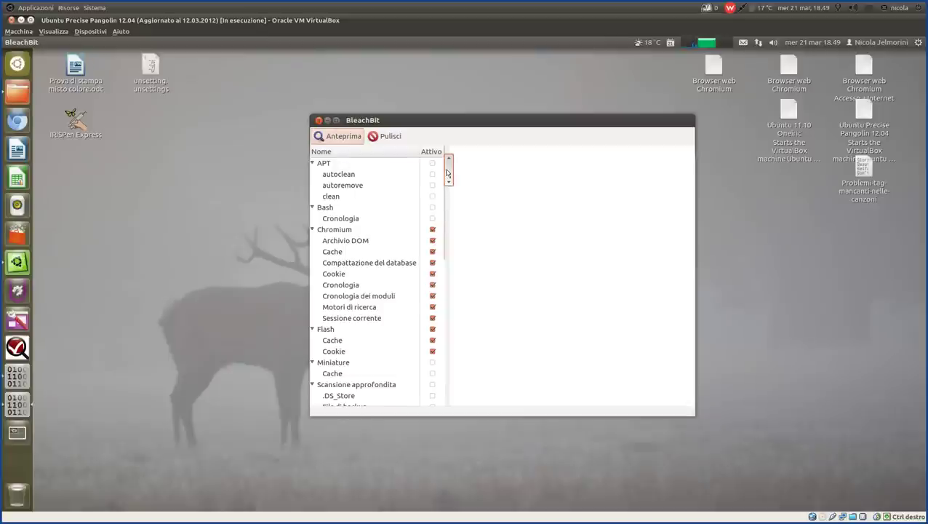
mouse_move(448, 170)
left_mouse_down()
mouse_move(447, 394)
mouse_move(459, 175)
left_mouse_up()
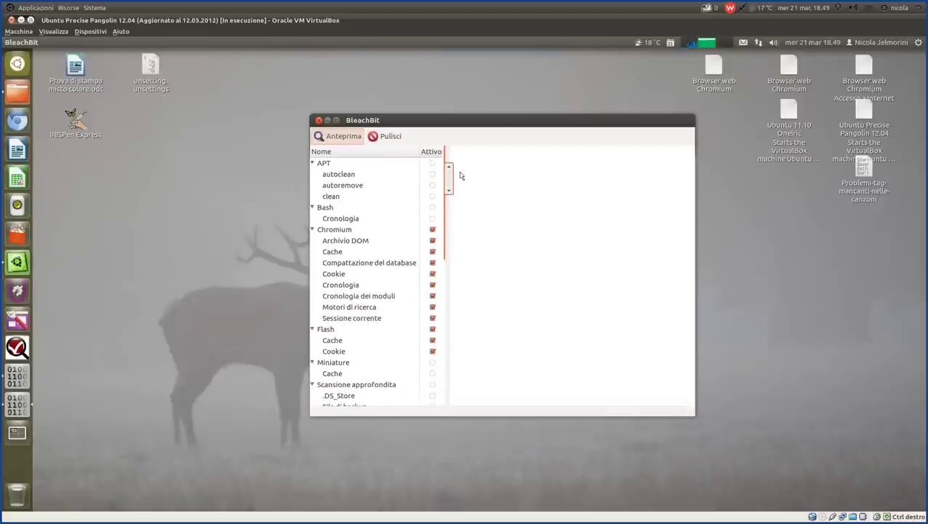
Step: Read the descriptions of the APT and Chromium cleaners
left_click(332, 176)
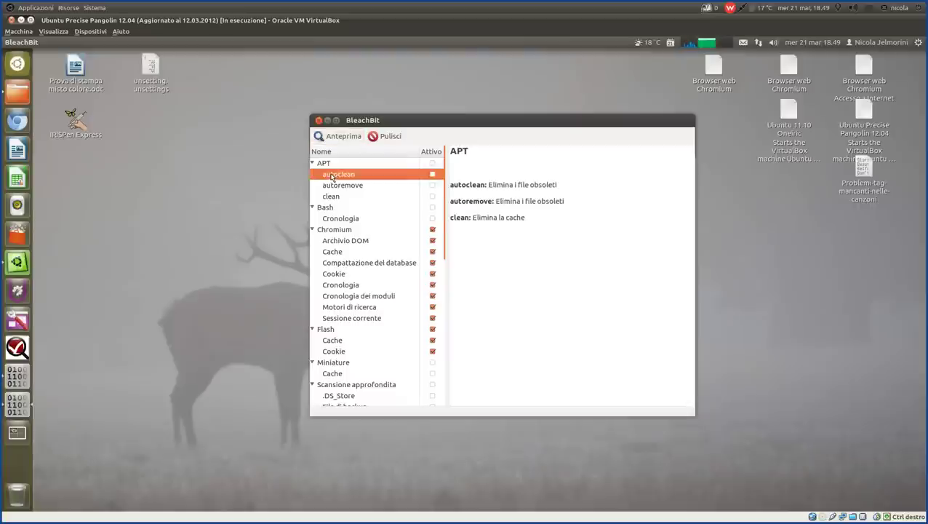
left_click_drag(367, 120, 366, 107)
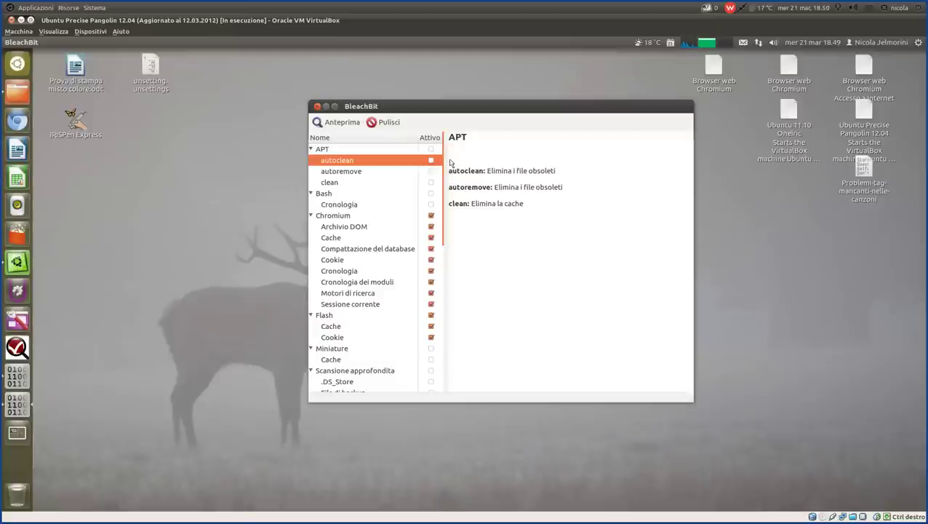
left_click_drag(448, 167, 449, 180)
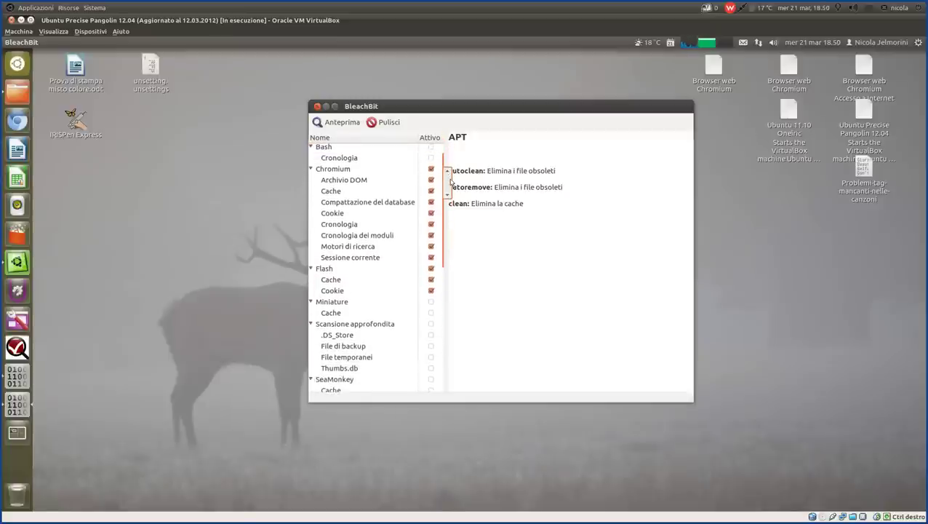
left_click(334, 169)
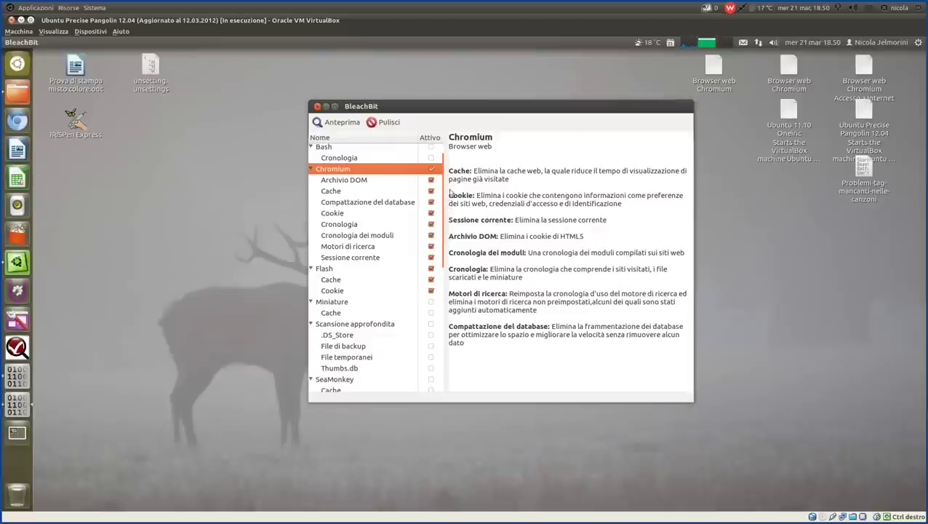
Step: Look through the rest of the cleaner list, then preview the files affected by the selected operations
left_click_drag(445, 204, 306, 231)
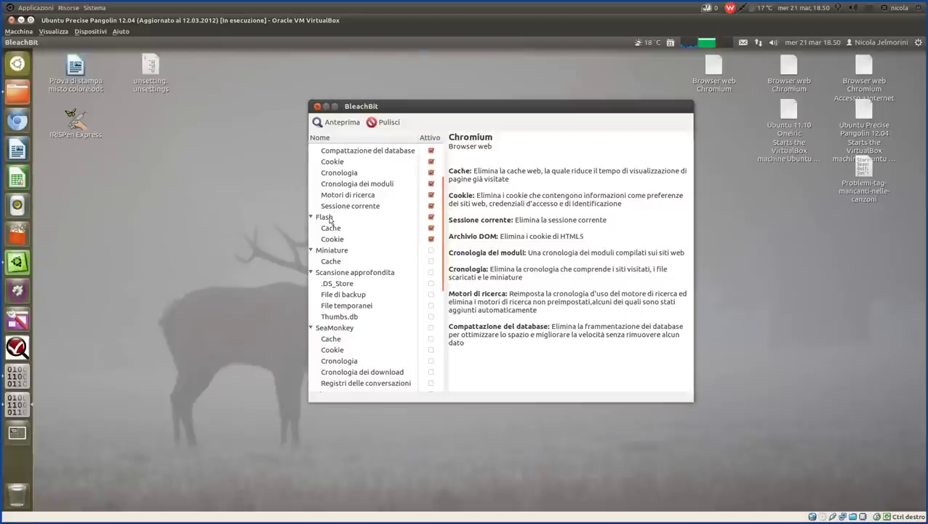
left_click_drag(446, 227, 447, 318)
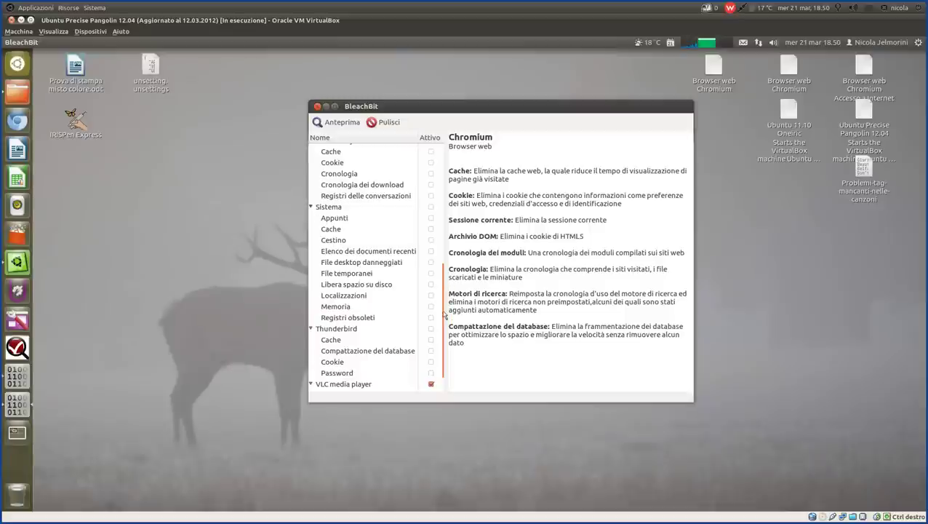
scroll(447, 324, "down", 2)
scroll(447, 324, "down", 1)
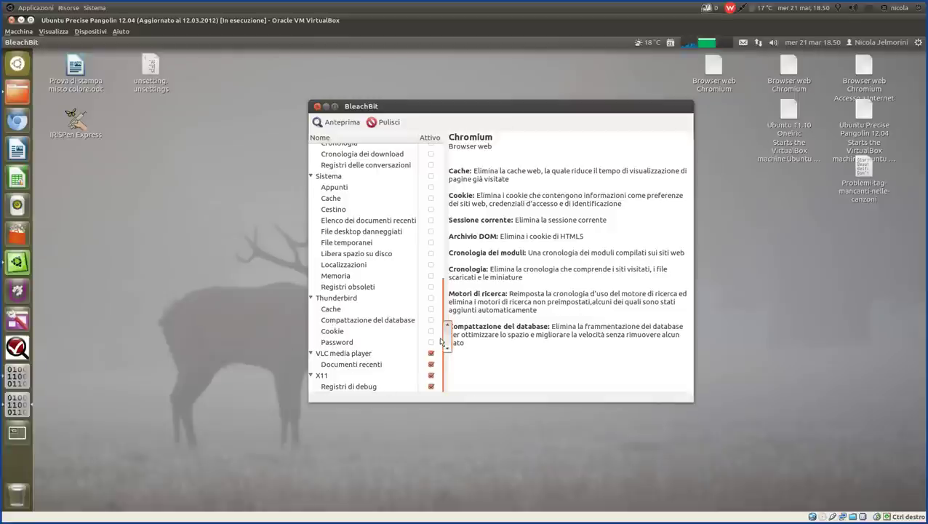
left_click_drag(446, 339, 450, 168)
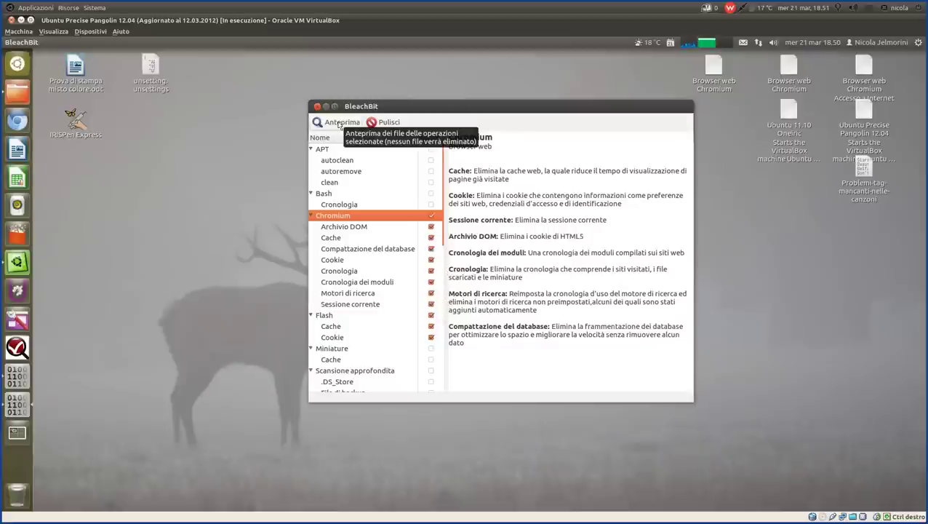
left_click(339, 124)
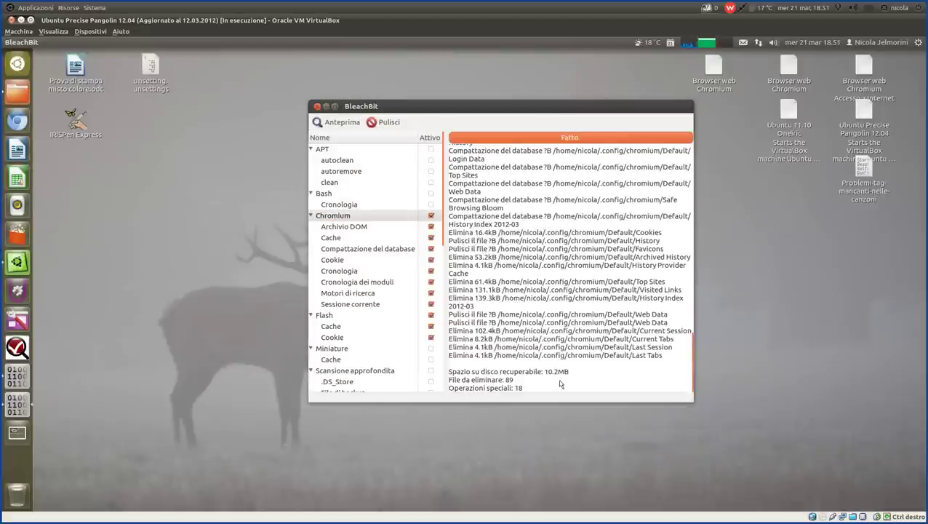
Step: Examine the preview summary for the recoverable disk space, the files to delete and the special operations
left_click_drag(571, 373, 445, 372)
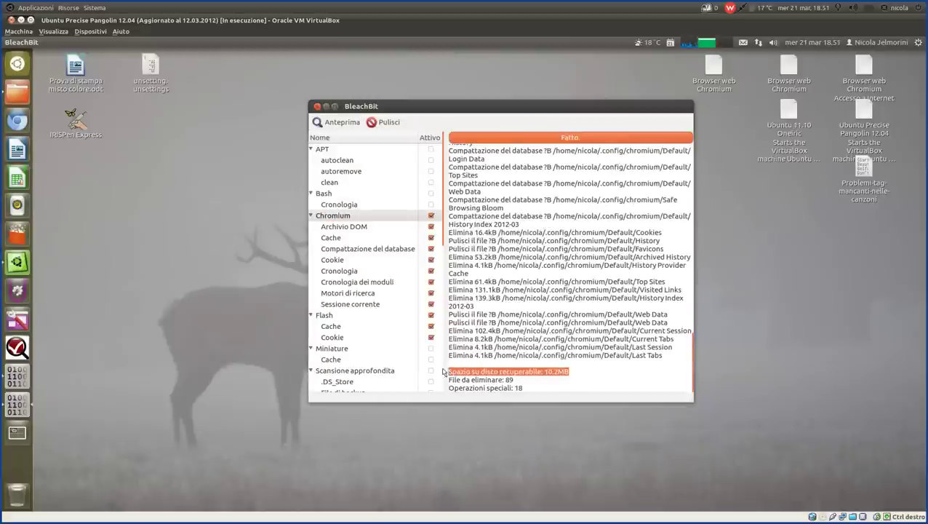
left_click_drag(543, 389, 471, 384)
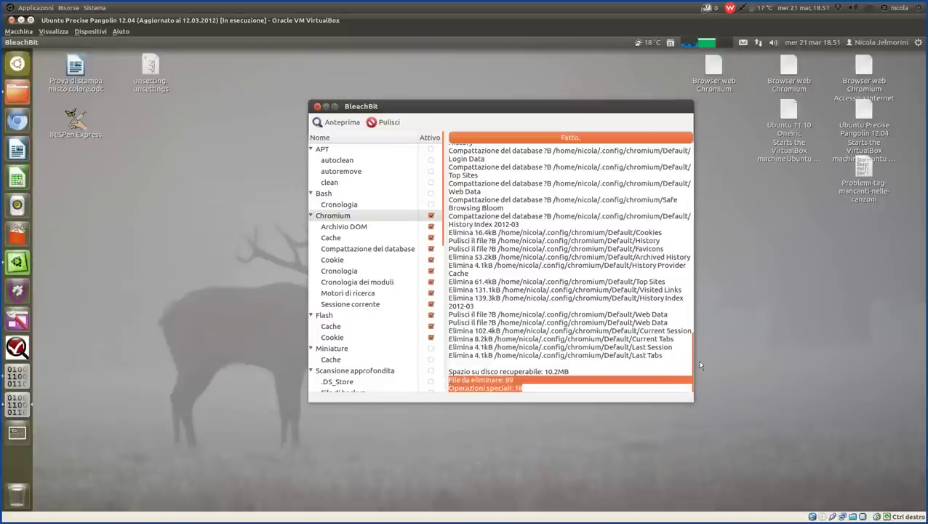
scroll(699, 371, "up", 2)
mouse_move(698, 371)
left_mouse_down()
mouse_move(689, 156)
mouse_move(695, 374)
left_mouse_up()
left_click(501, 353)
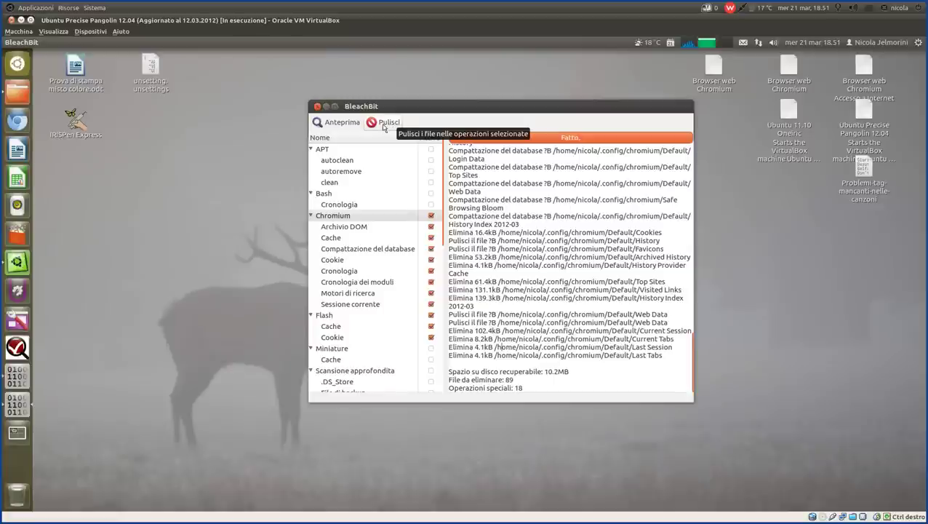
Step: Permanently delete the files of the selected operations, check the recovered space and run the preview again
left_click(385, 124)
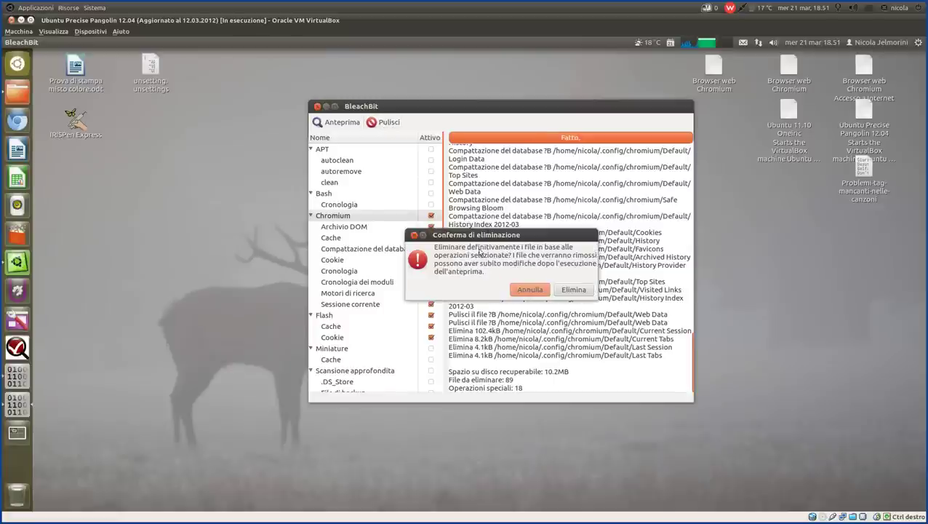
left_click(572, 289)
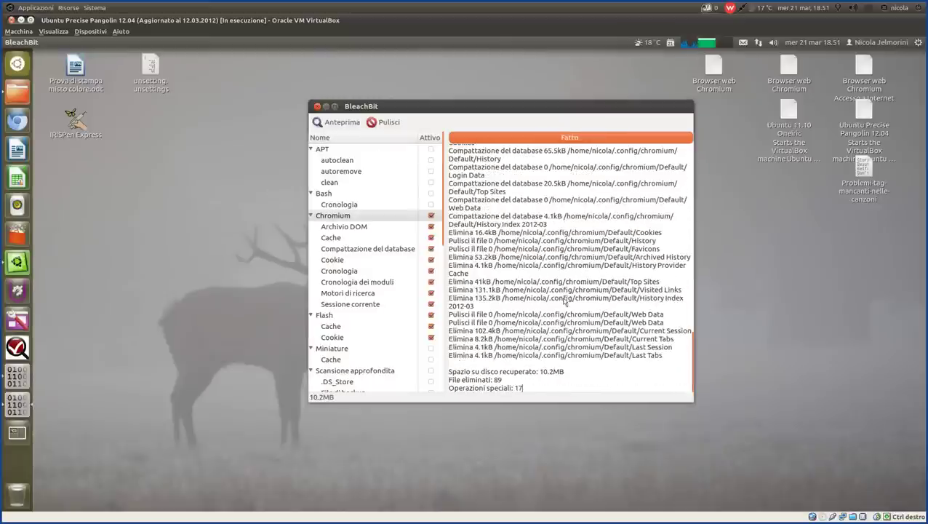
left_click_drag(599, 376, 451, 372)
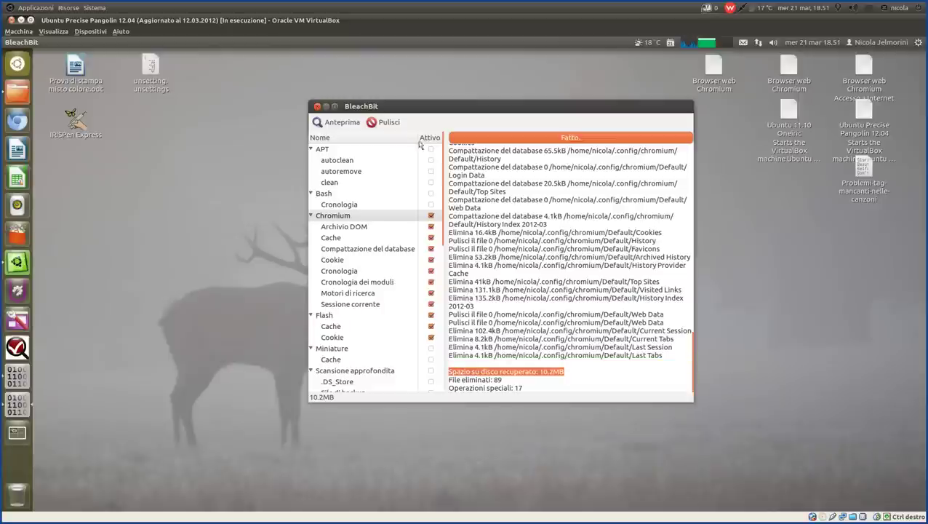
left_click(339, 124)
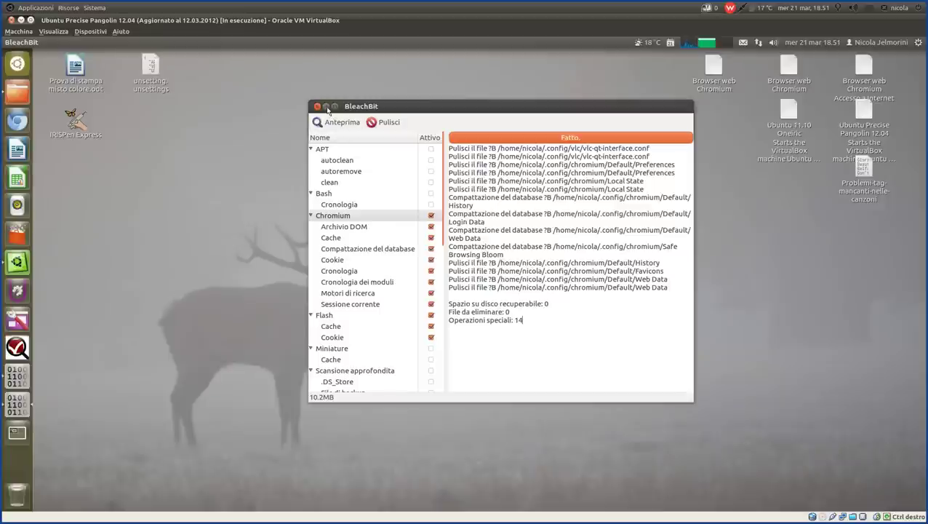
Step: Minimise the current BleachBit window and switch to BleachBit (as root), moving its window slightly higher
left_click(326, 106)
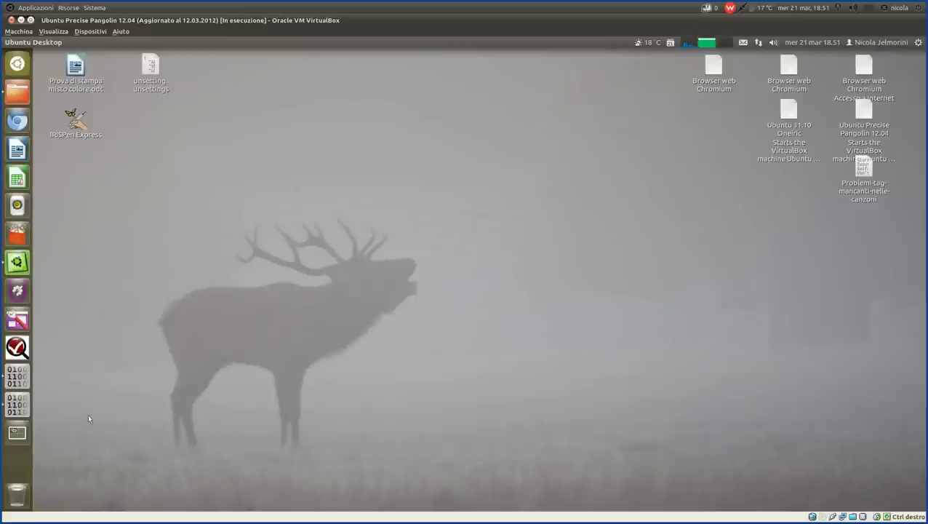
left_click(18, 376)
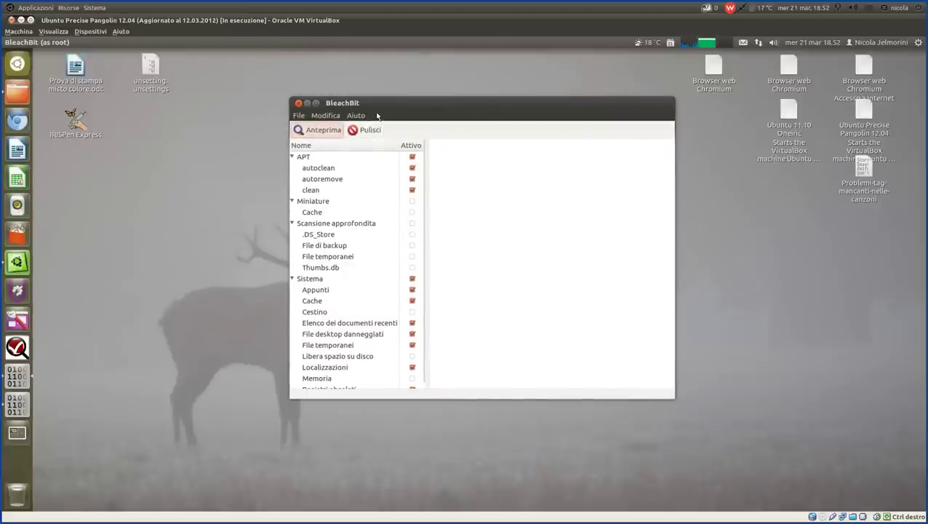
left_click_drag(426, 106, 433, 88)
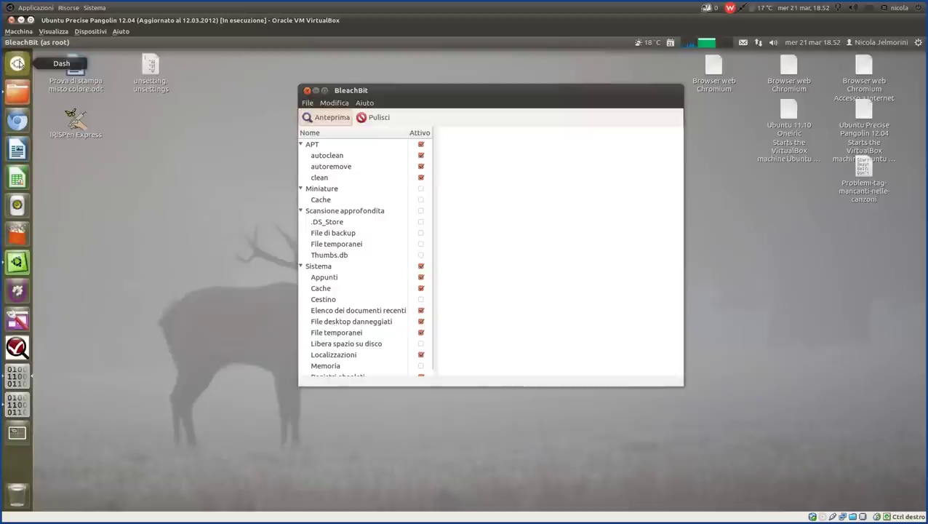
left_click(18, 64)
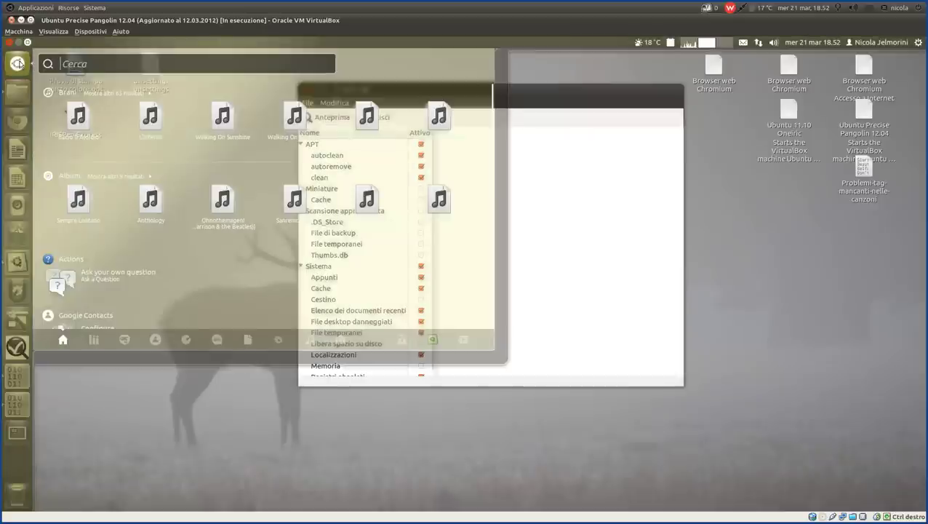
left_click(17, 63)
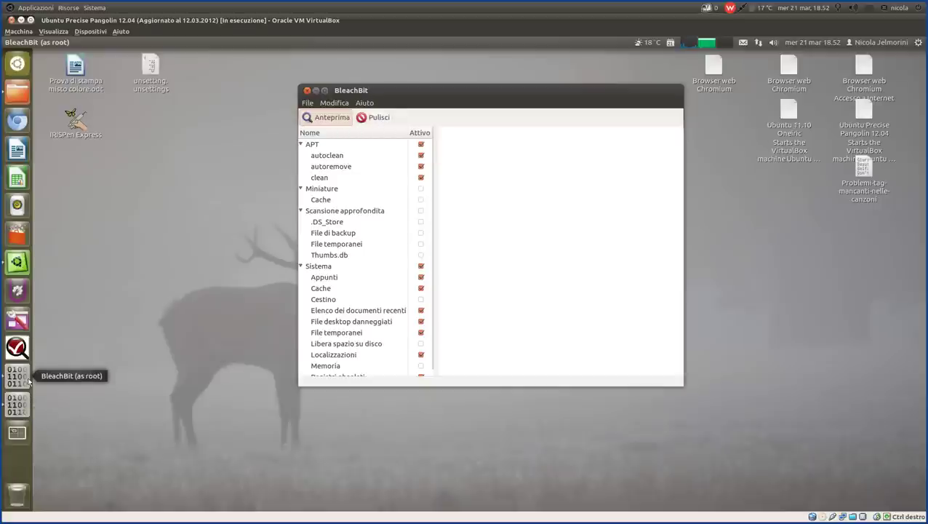
Step: Look through the root cleaners from APT to Sistema and preview the files affected by the selected operations
mouse_move(384, 173)
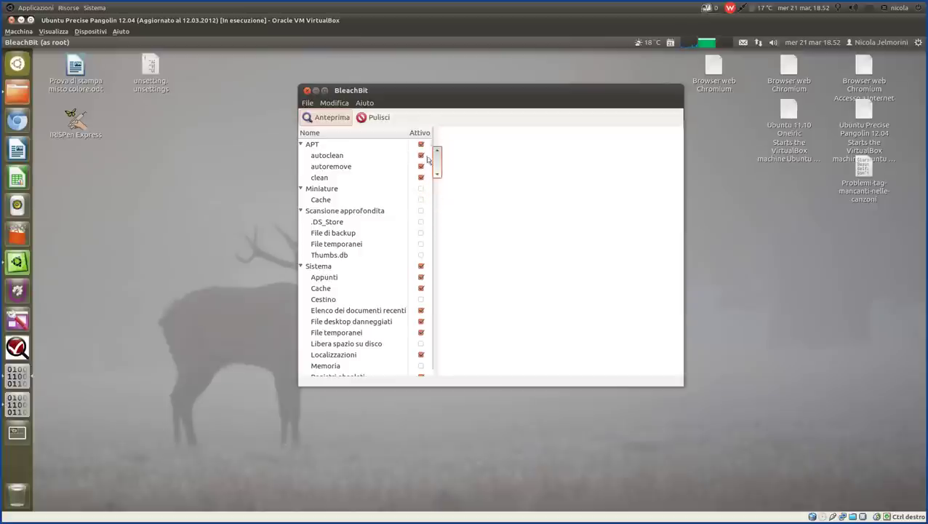
scroll(439, 157, "down", 1)
scroll(439, 156, "up", 1)
scroll(438, 158, "down", 1)
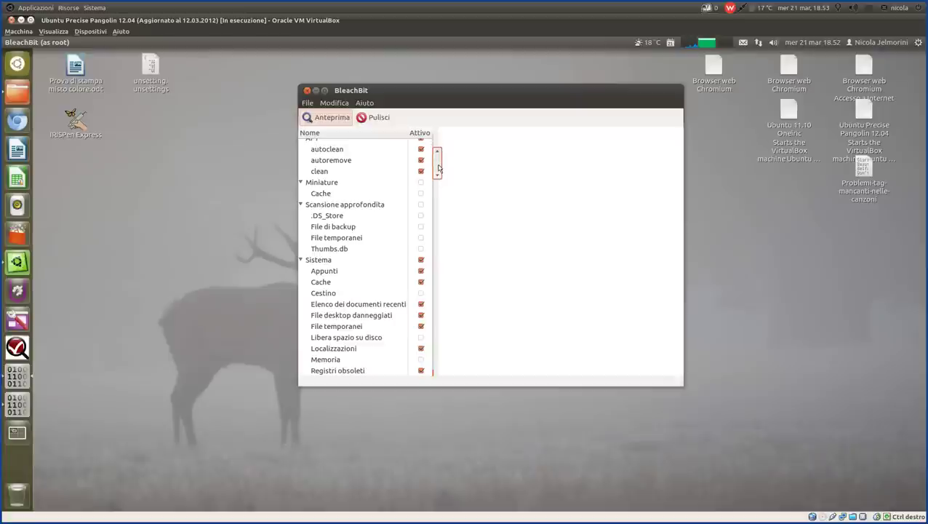
scroll(438, 152, "up", 1)
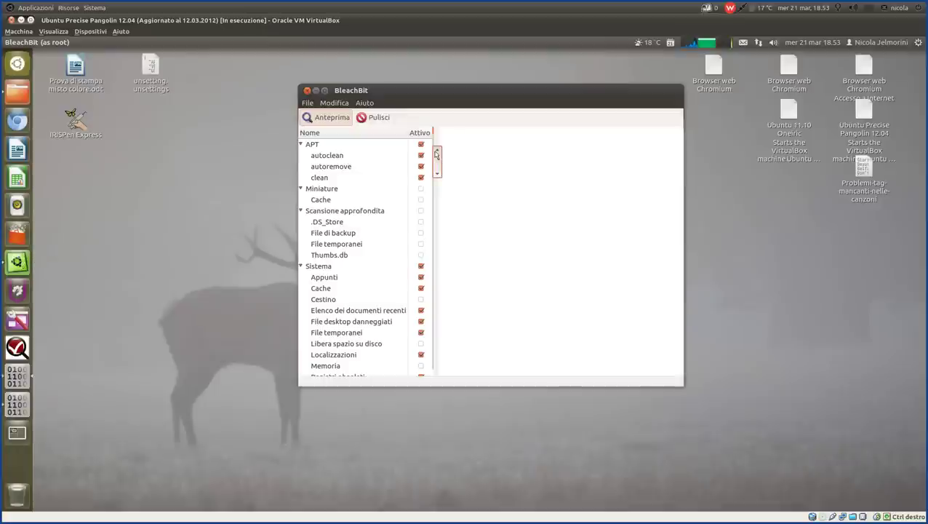
scroll(436, 154, "down", 1)
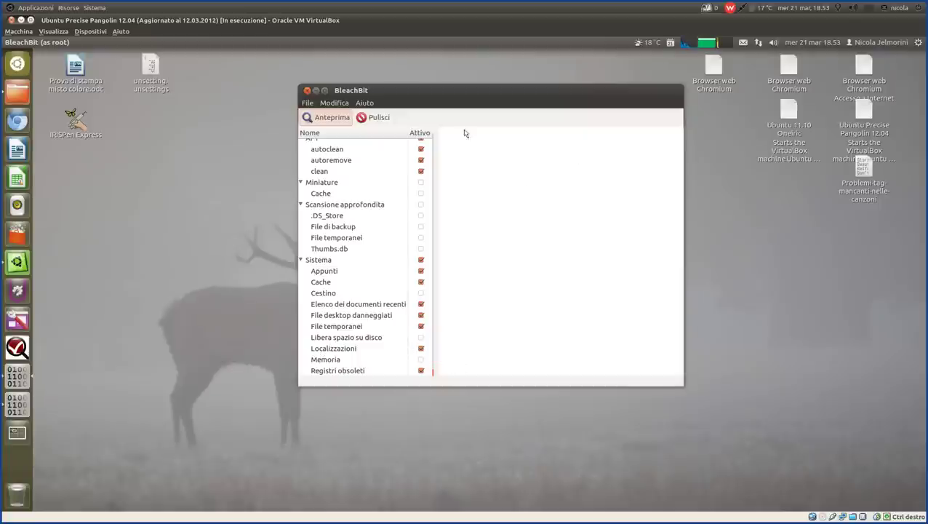
left_click(331, 118)
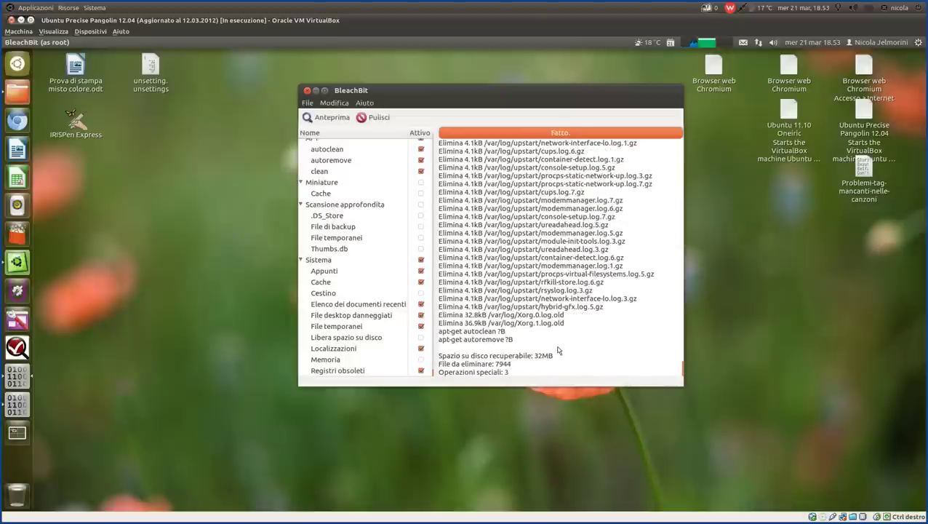
Step: Check the root preview's summary lines for recoverable disk space and files to delete
left_click_drag(558, 357, 438, 359)
left_click(543, 354)
left_click_drag(526, 366, 471, 363)
left_click(527, 363)
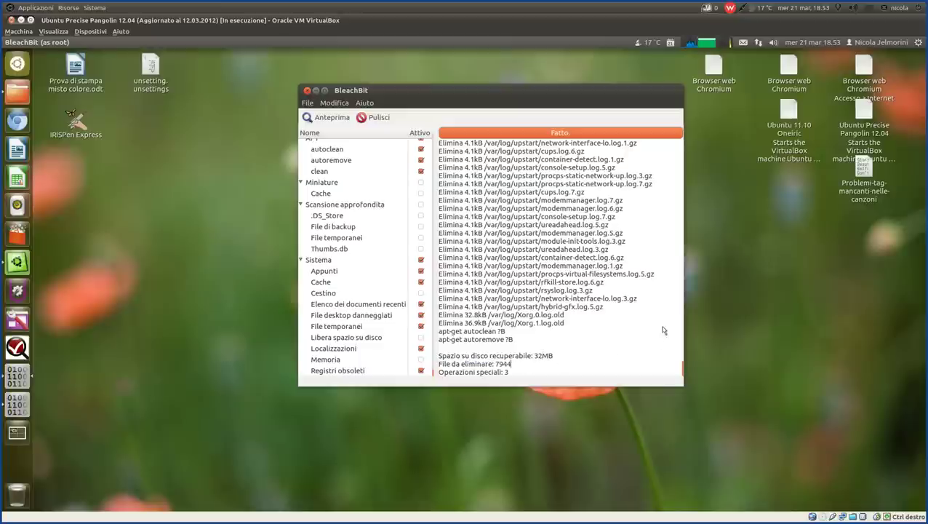
Step: Go back through the previewed deletions and examine the language suffixes of the Rhythmbox .omf files
scroll(585, 236, "up", 4)
scroll(581, 231, "up", 10)
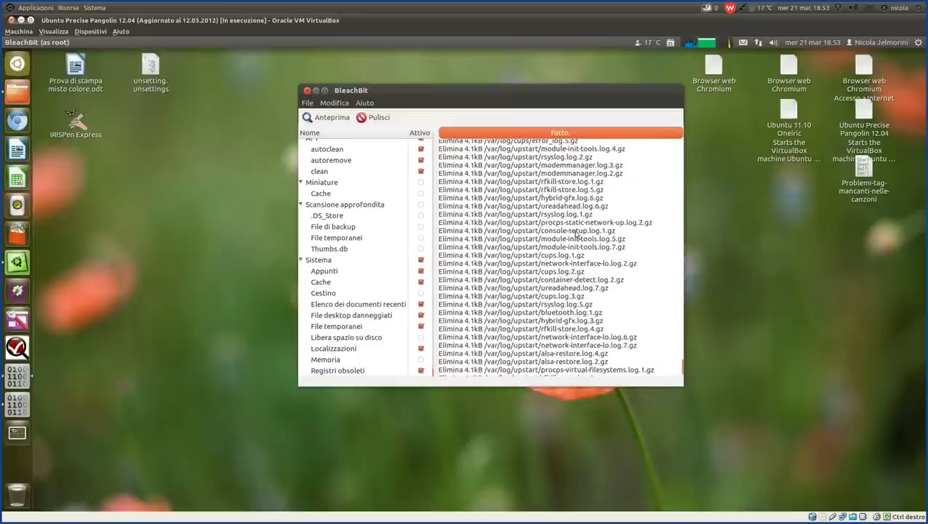
scroll(575, 234, "up", 12)
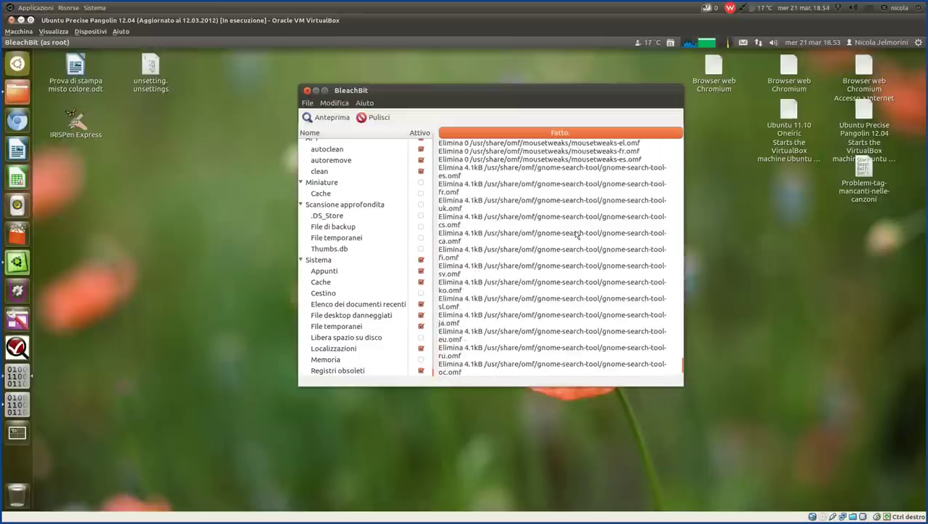
scroll(576, 240, "up", 5)
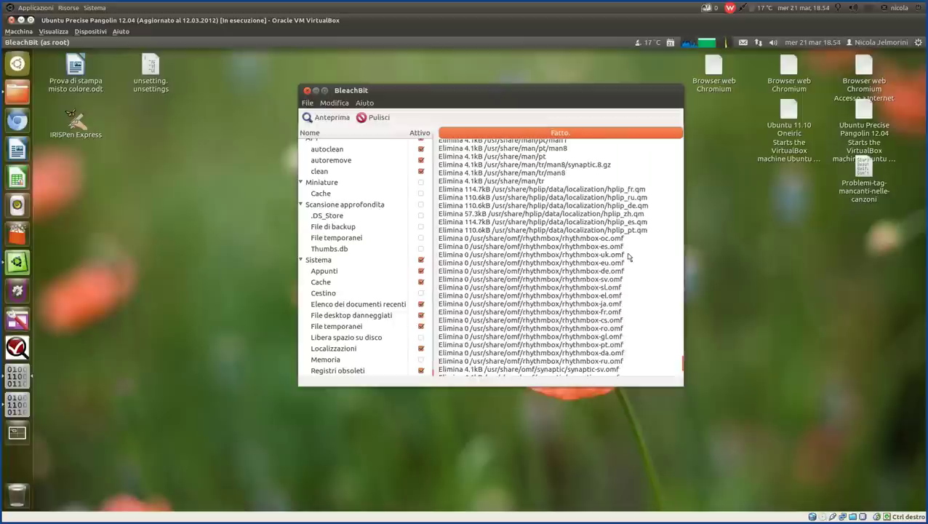
left_click_drag(629, 273, 566, 272)
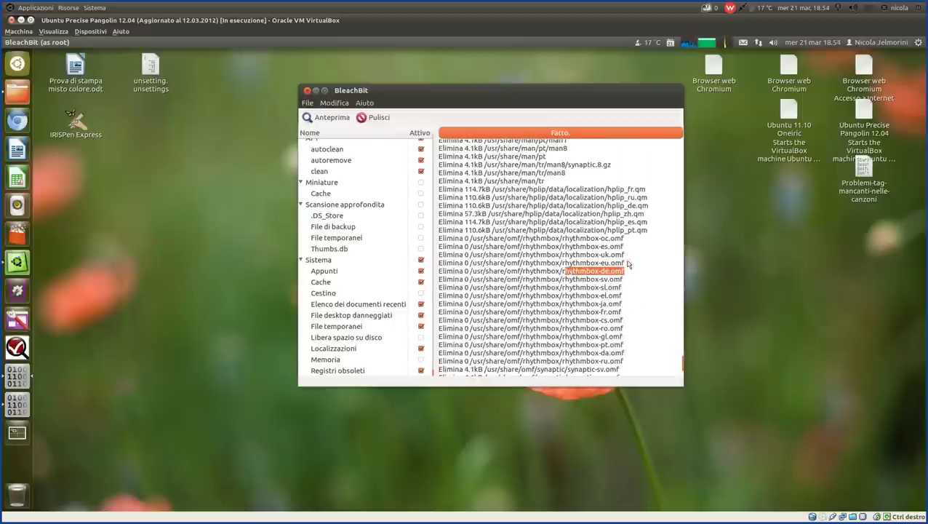
left_click_drag(640, 251, 581, 251)
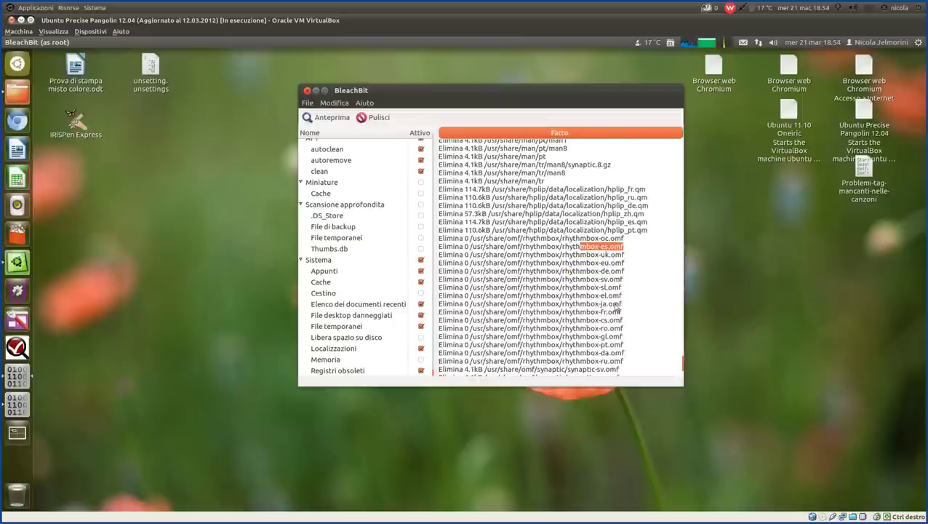
left_click_drag(628, 364, 556, 363)
left_click(586, 320)
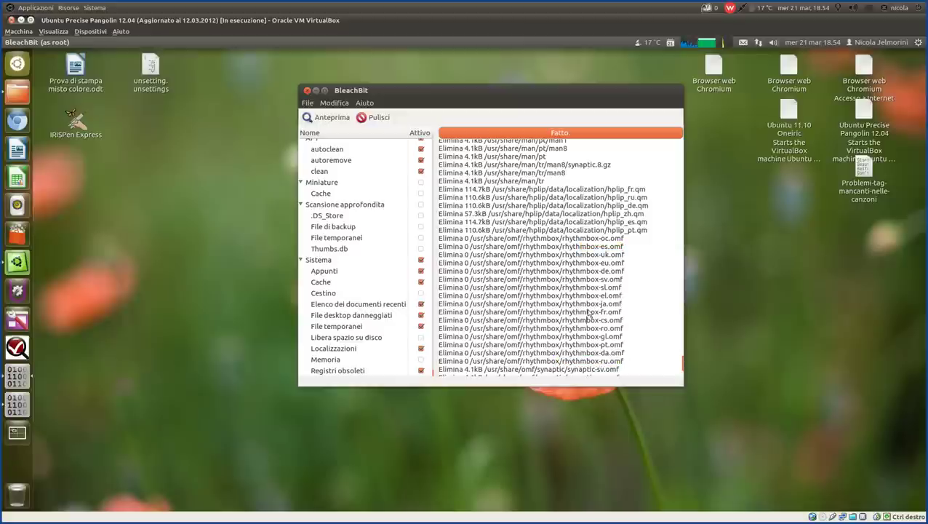
Step: Examine the foreign-language manual pages under /usr/share/man in the list of previewed deletions
scroll(590, 313, "up", 2)
scroll(586, 309, "up", 8)
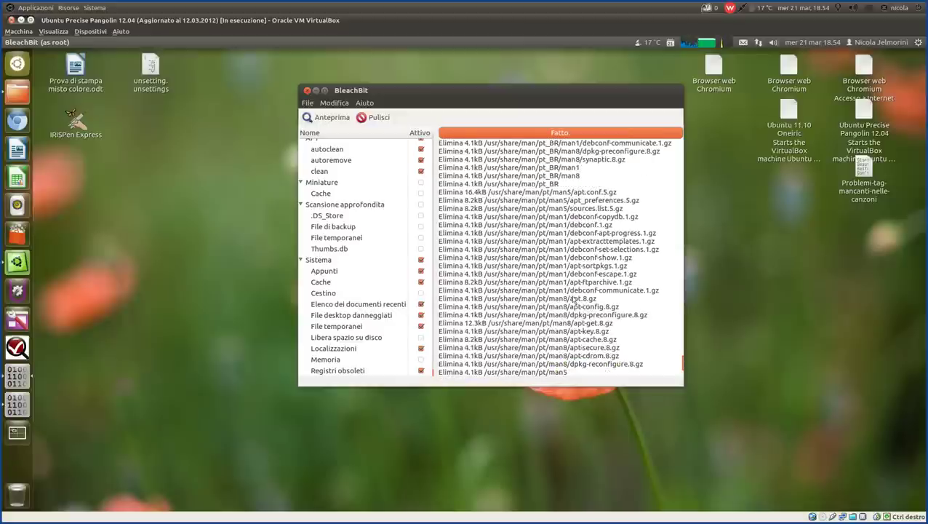
scroll(575, 298, "up", 10)
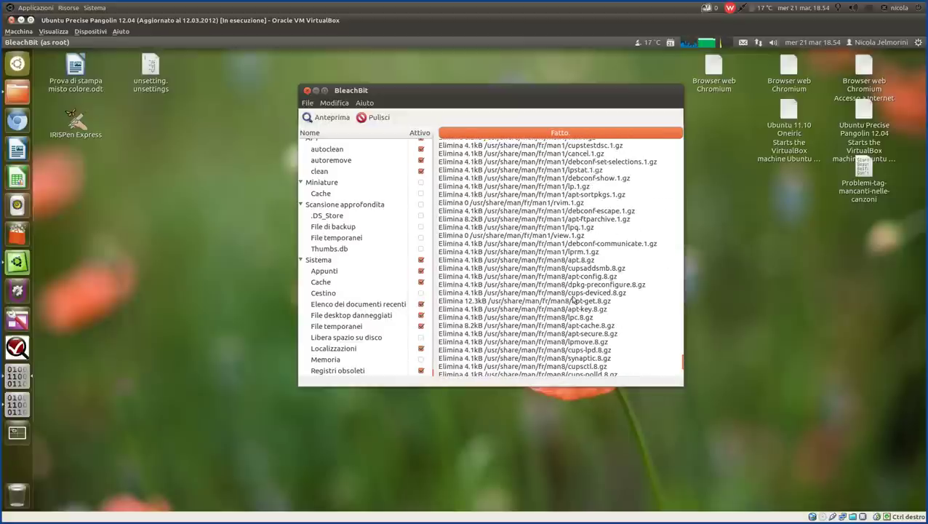
scroll(574, 299, "up", 4)
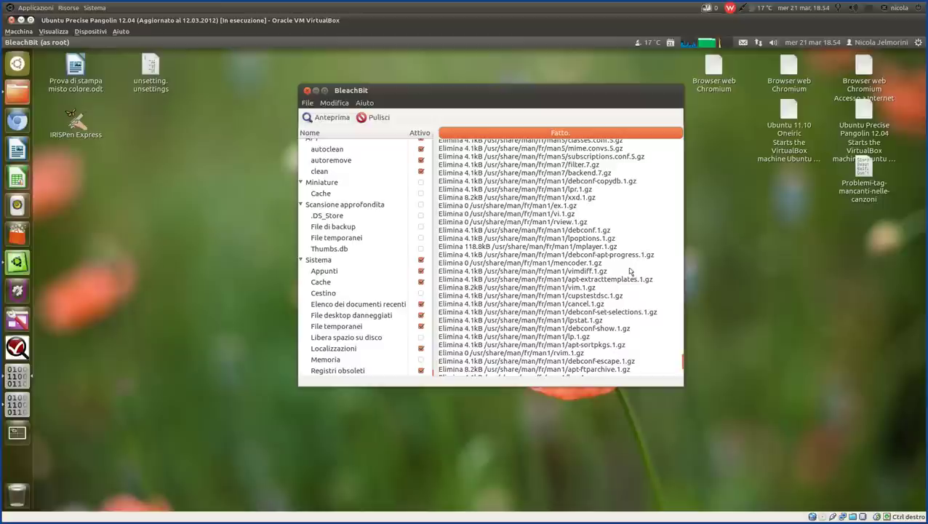
scroll(619, 277, "up", 4)
scroll(619, 277, "up", 10)
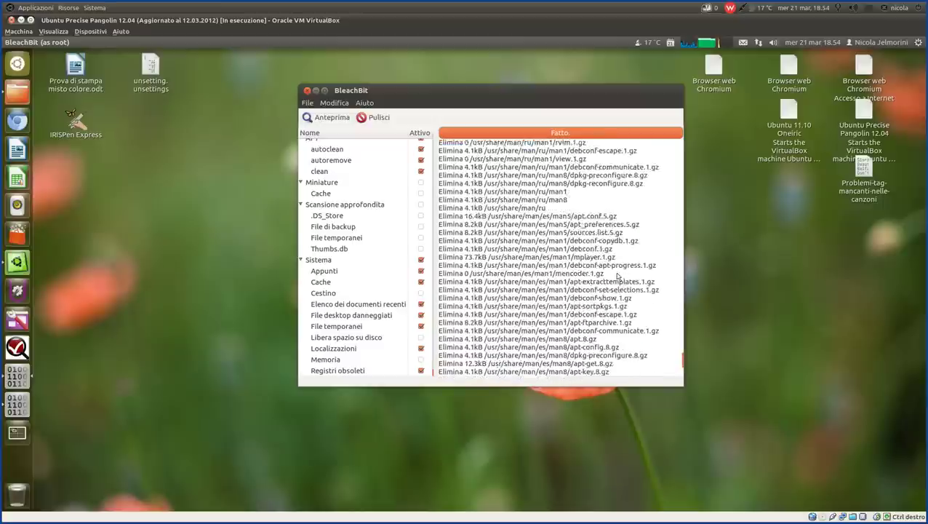
scroll(619, 277, "up", 10)
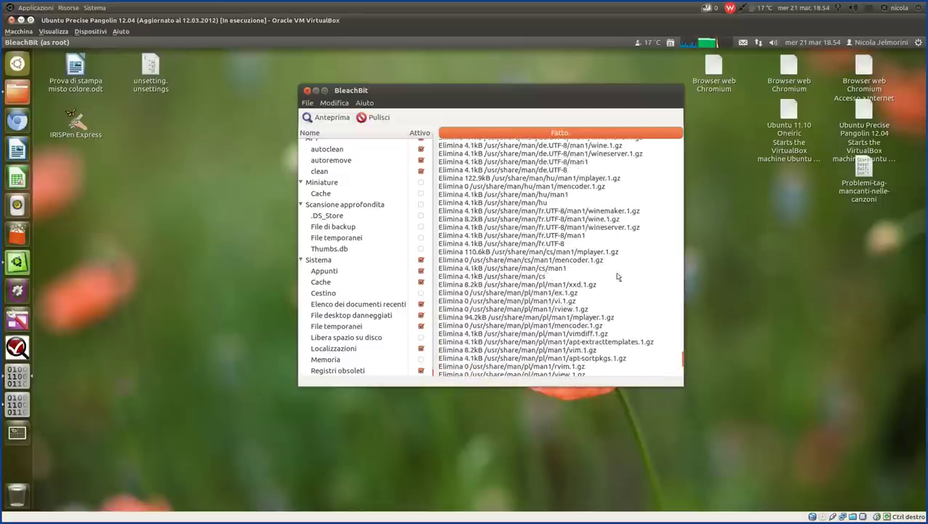
scroll(619, 277, "up", 3)
scroll(619, 276, "up", 10)
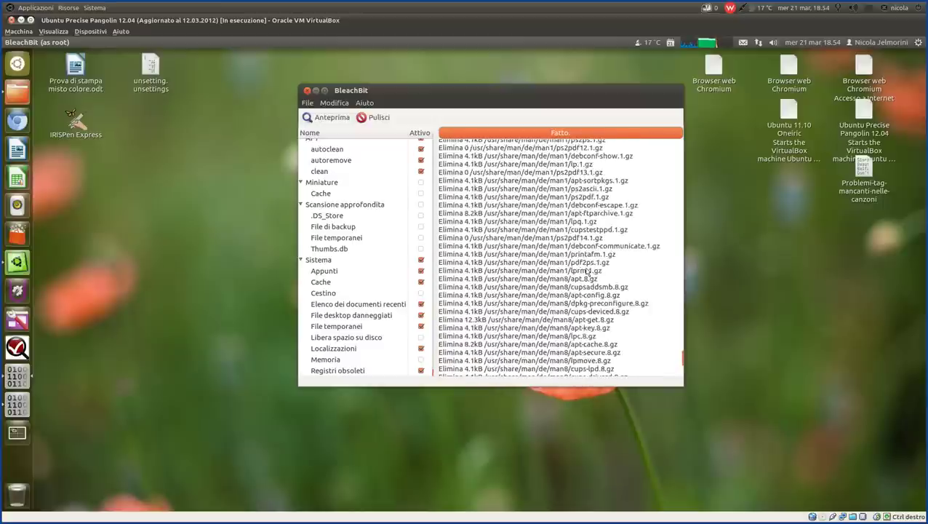
Step: Return to the end of the preview list and review the last log entries and the summary
left_click_drag(691, 355, 670, 386)
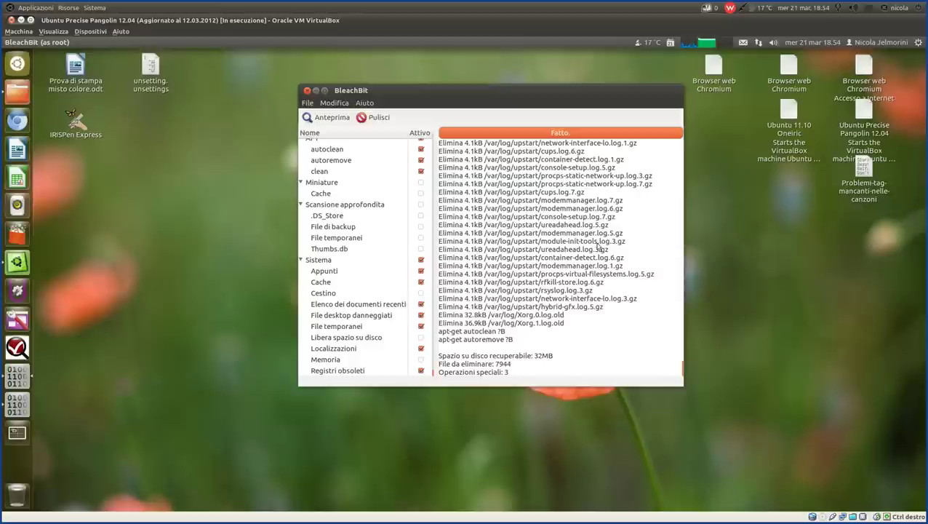
scroll(598, 248, "up", 5)
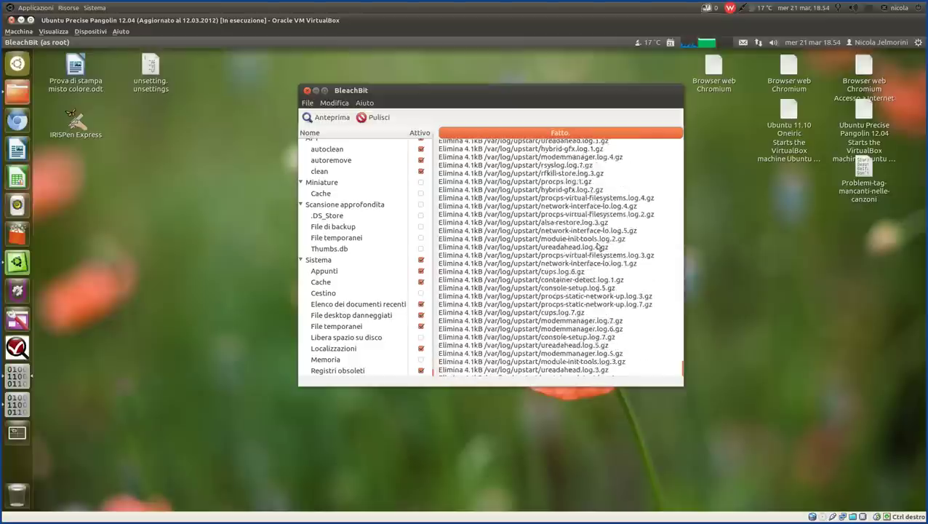
scroll(552, 306, "down", 5)
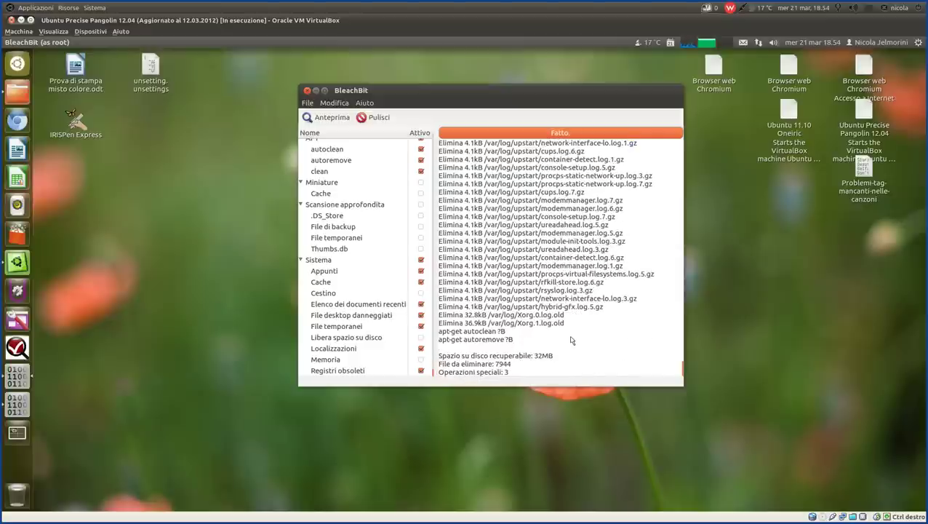
left_click(343, 104)
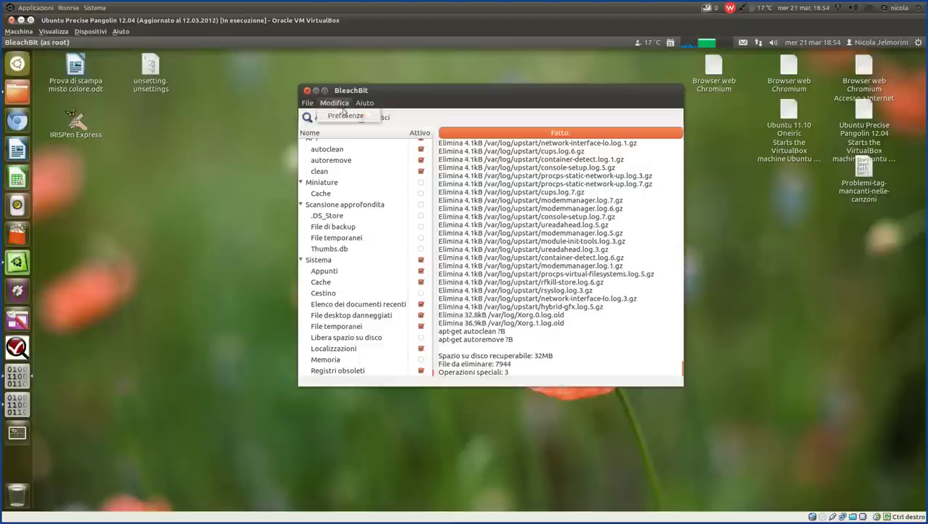
left_click(341, 104)
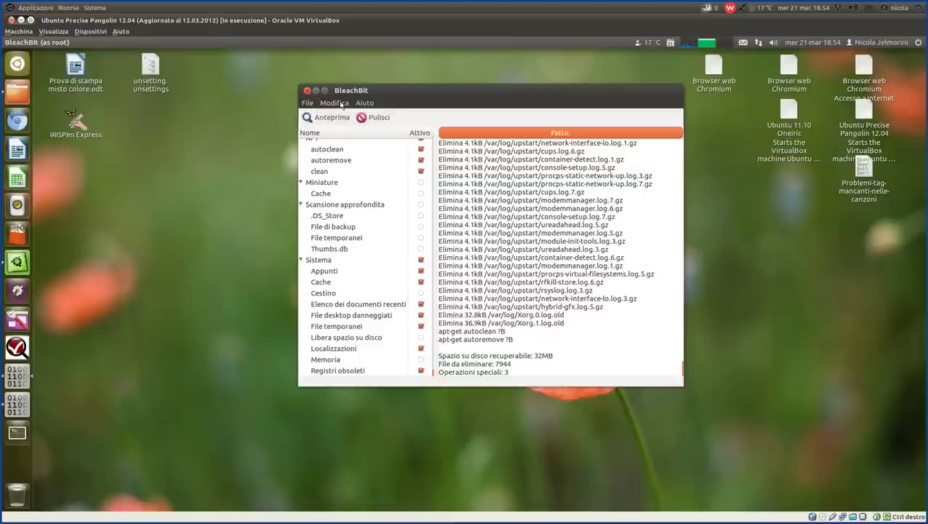
Step: Open the language preferences and check through the whole list which languages are marked to keep, including Italiano
left_click(341, 104)
left_click(340, 104)
left_click(335, 104)
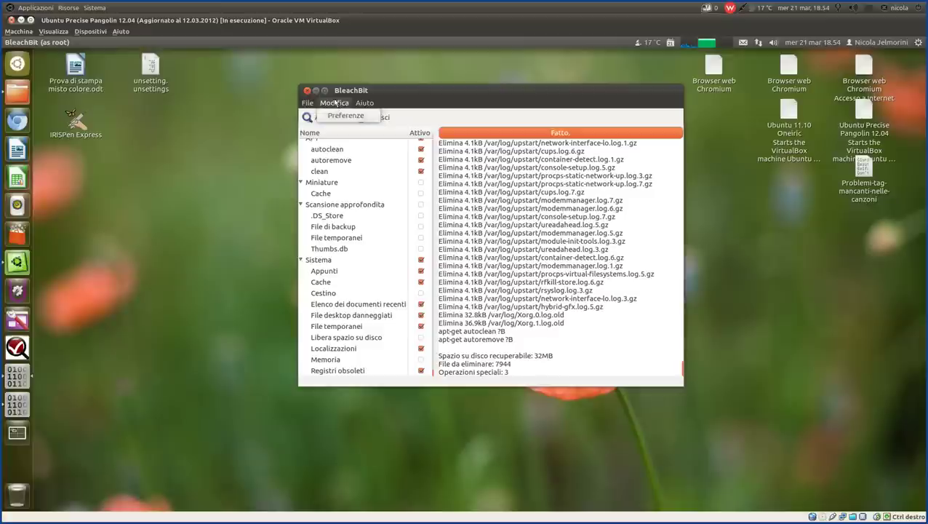
left_click(336, 105)
left_click(334, 104)
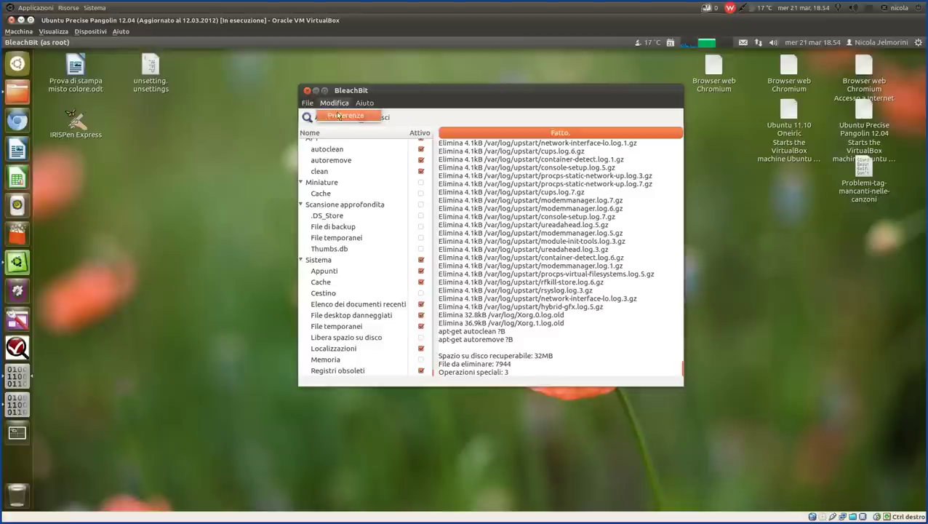
left_click(339, 116)
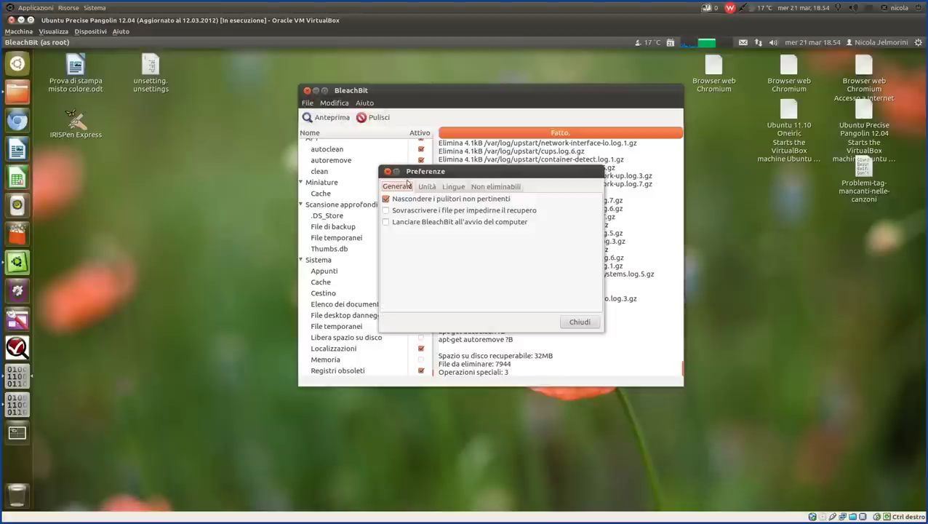
left_click(452, 187)
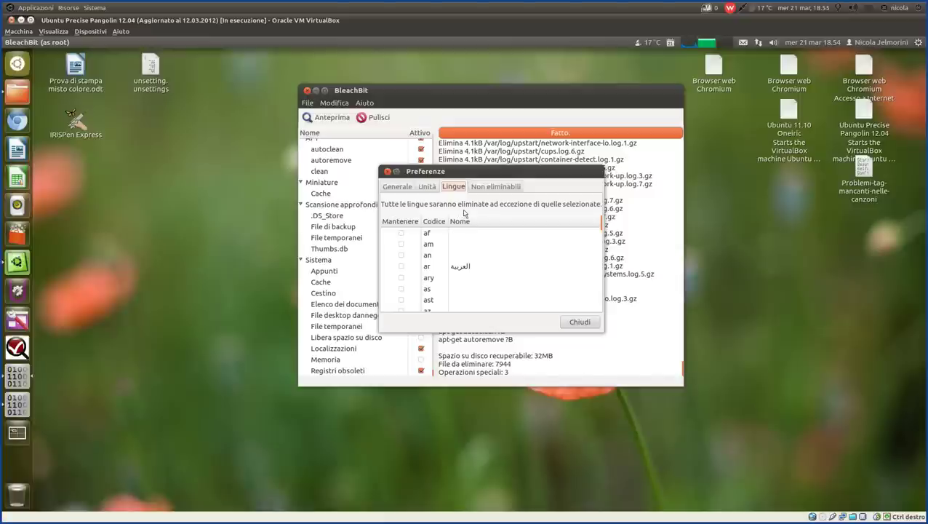
mouse_move(606, 240)
left_click_drag(606, 240, 606, 272)
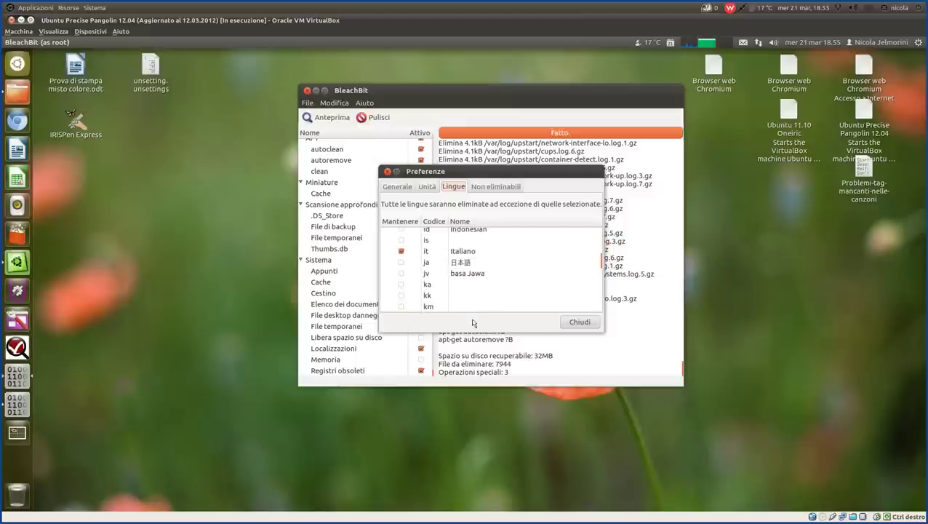
mouse_move(607, 266)
left_click_drag(607, 274, 605, 306)
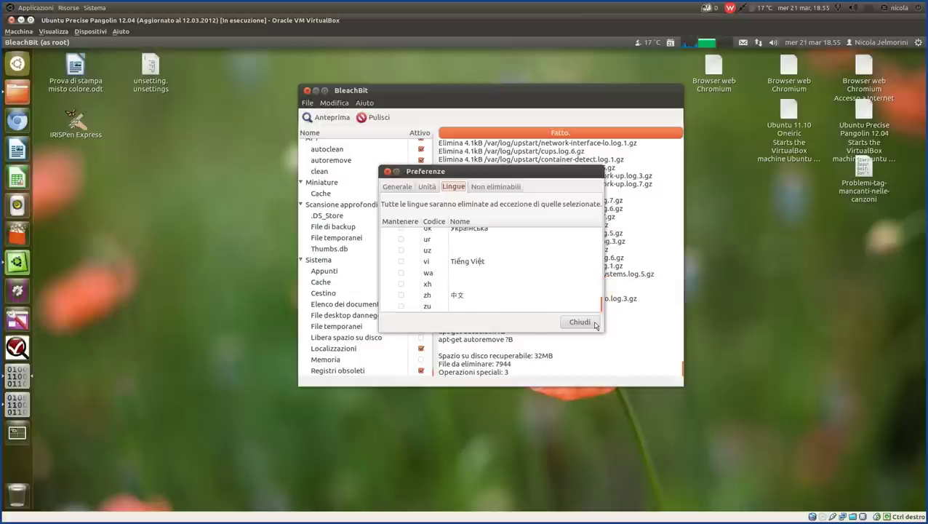
left_click(579, 322)
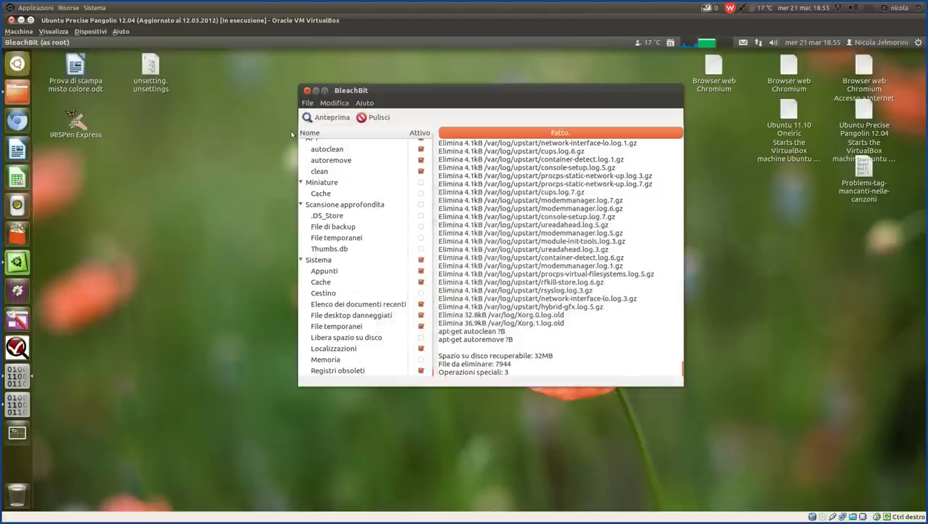
Step: Run the root cleanup with the selected options, confirm the permanent deletion and wait for it to finish
left_click(373, 118)
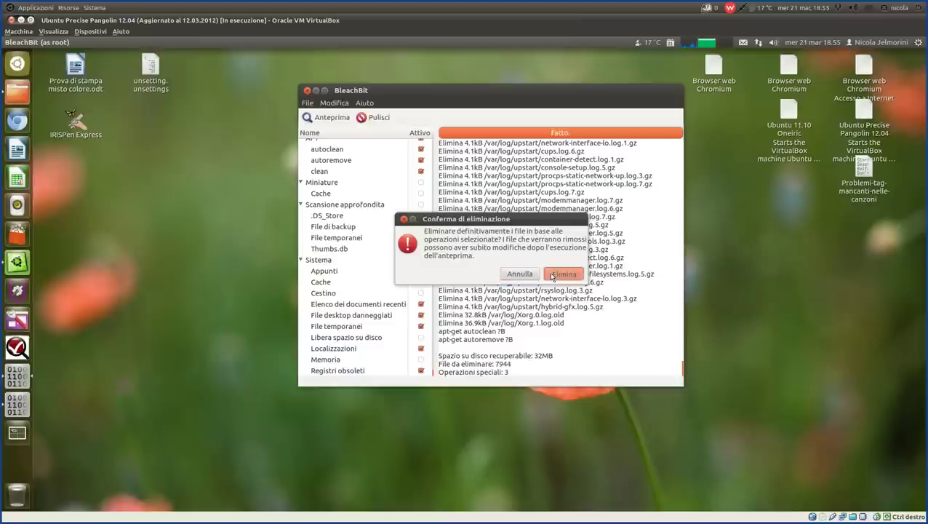
left_click(562, 274)
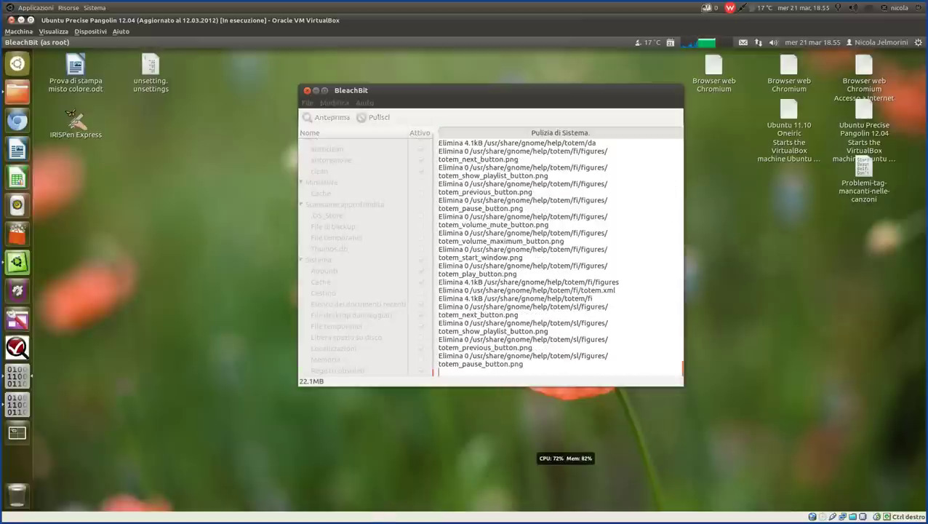
mouse_move(570, 452)
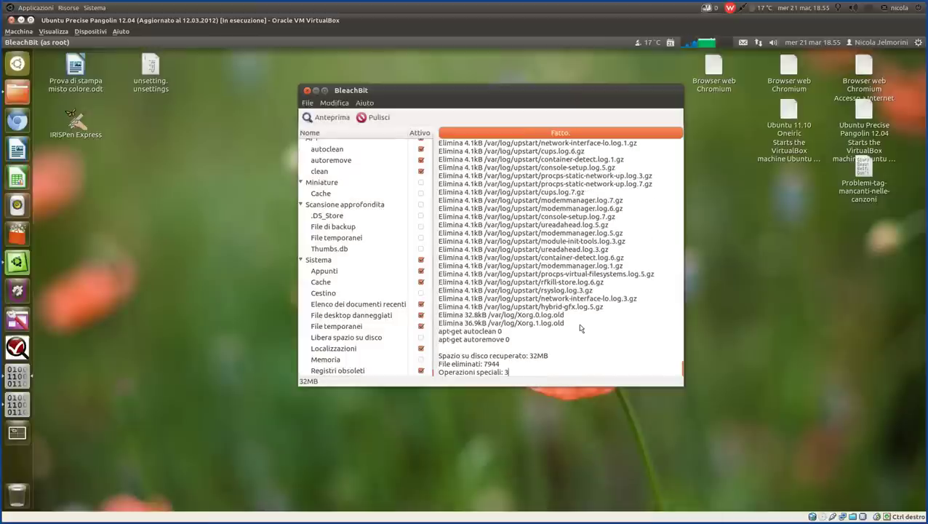
Step: Preview the selected cleaners again to check for leftover files, and minimize the root BleachBit window
left_click(322, 120)
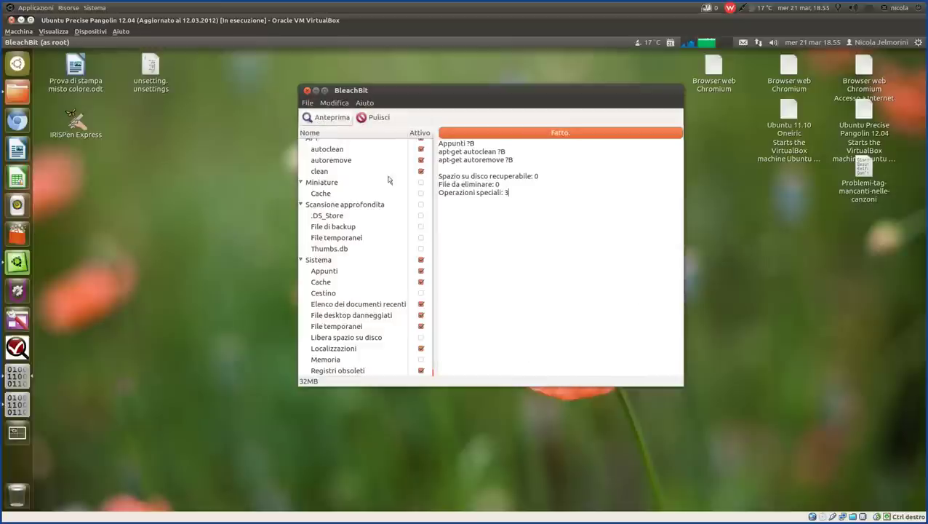
left_click_drag(550, 178, 420, 145)
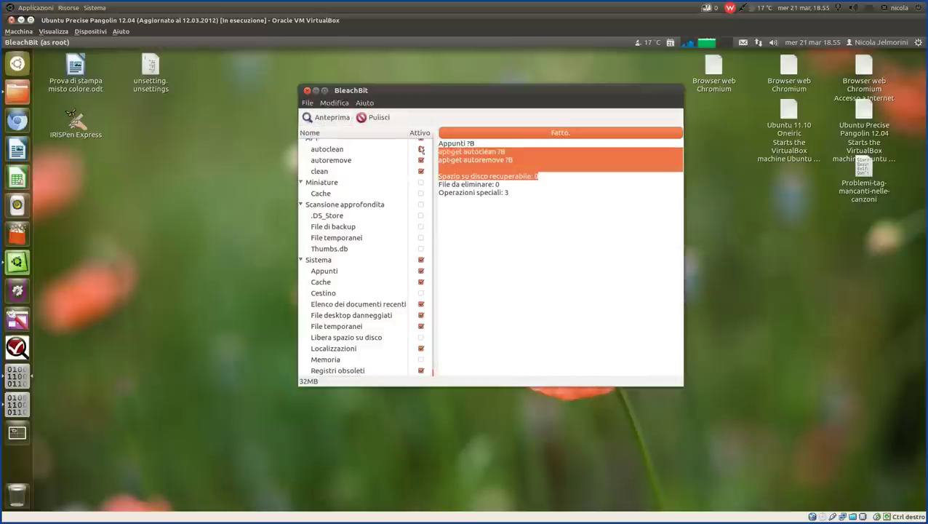
left_click(528, 218)
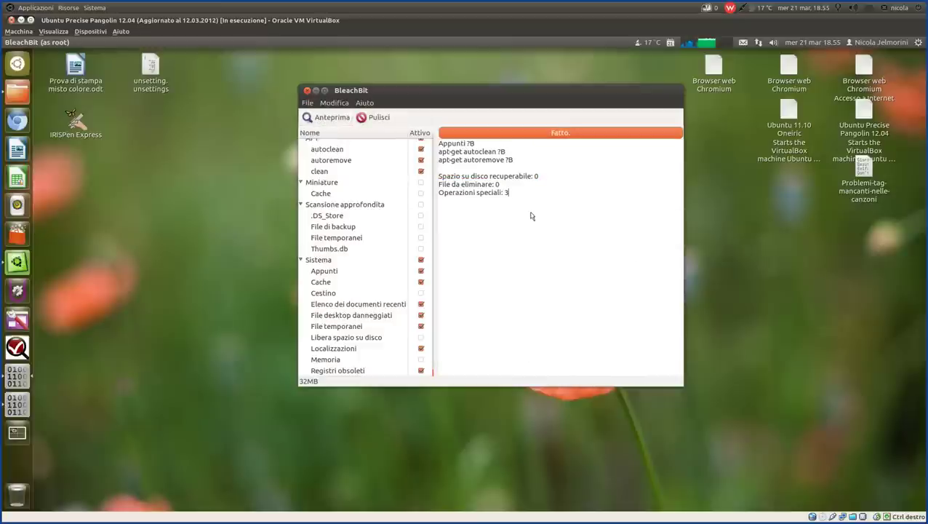
left_click(317, 91)
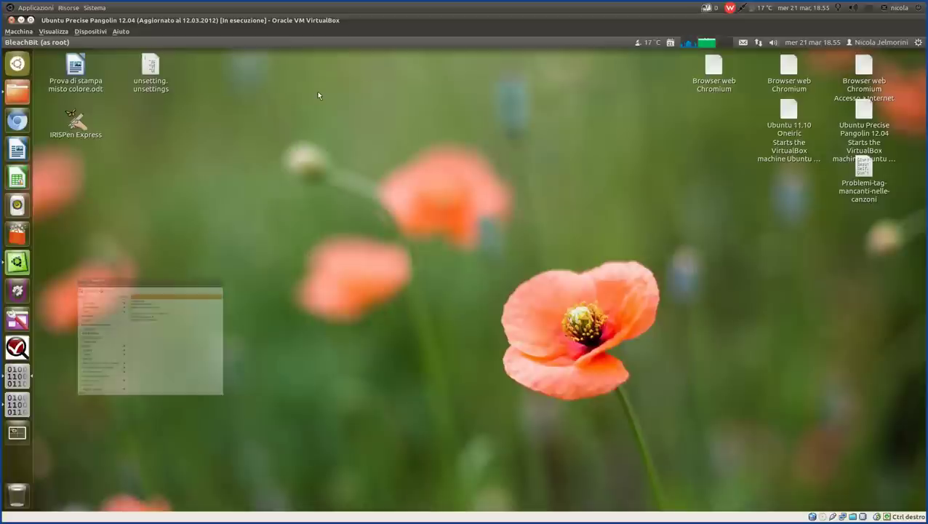